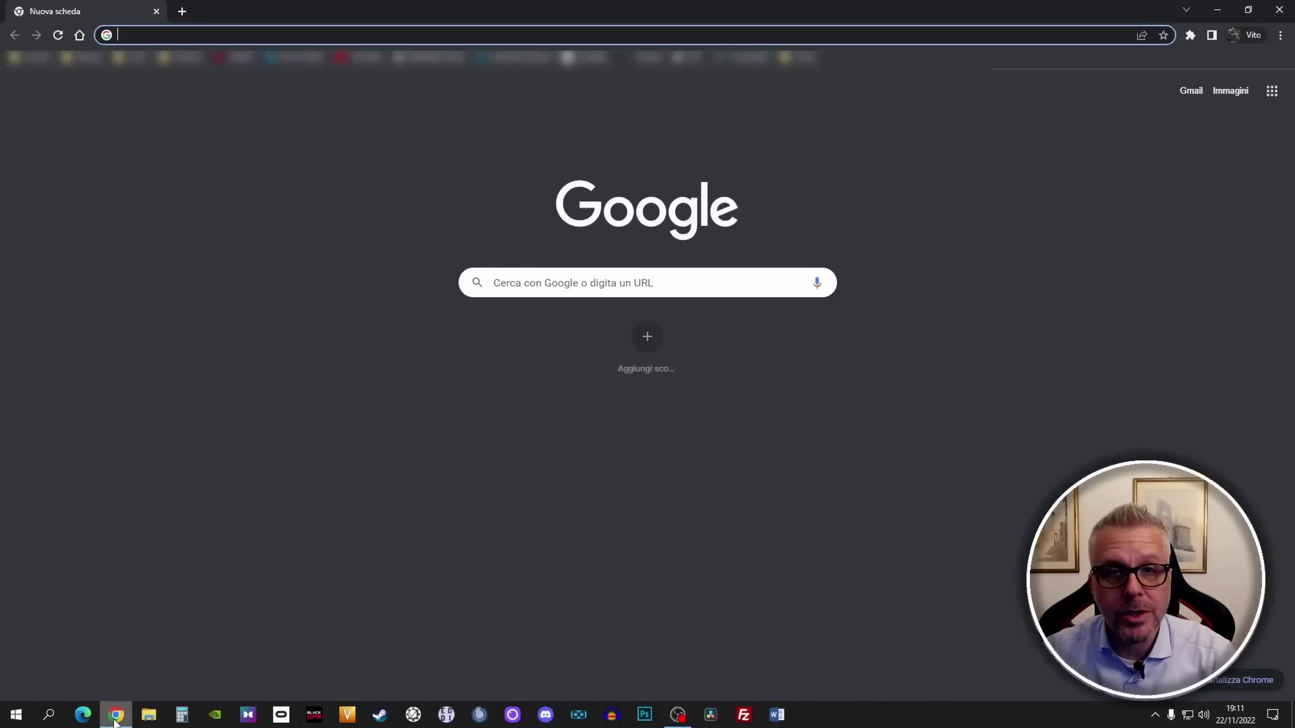
Search Google for tcp optimizer and open the TCP Optimizer downloads page on SpeedGuide.net
left_click(532, 279)
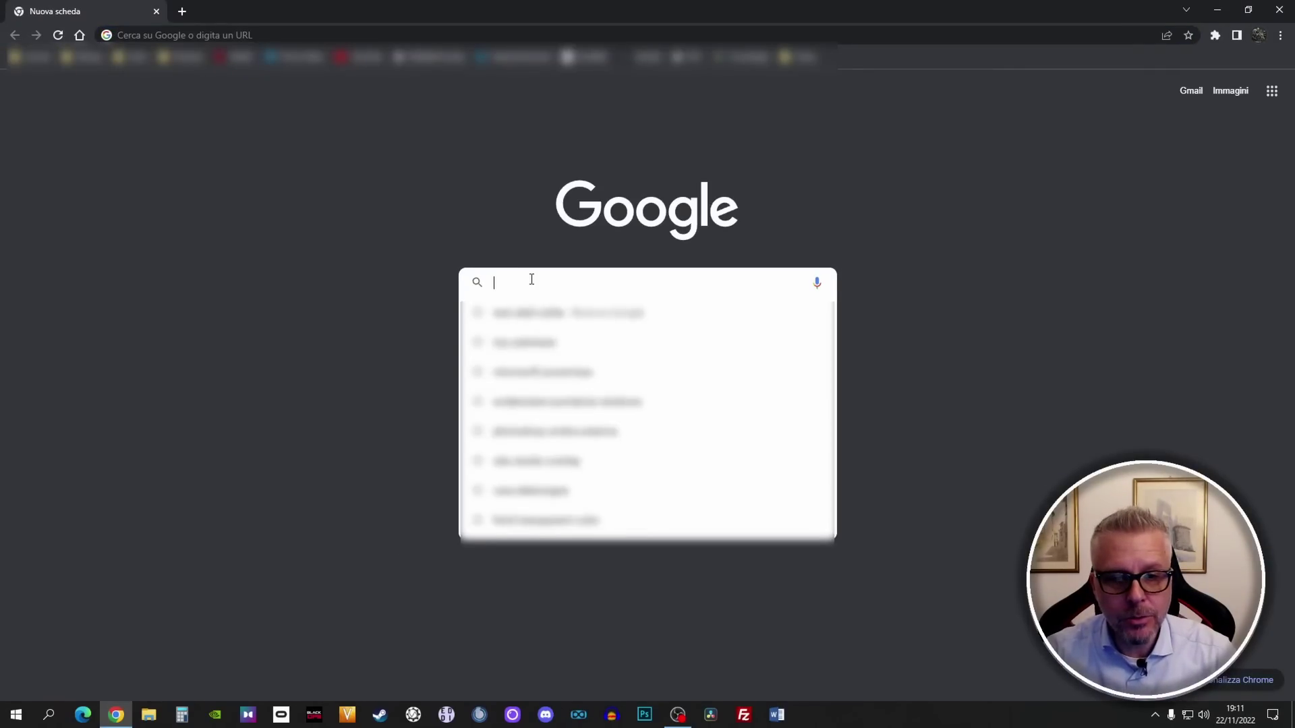
left_click(524, 332)
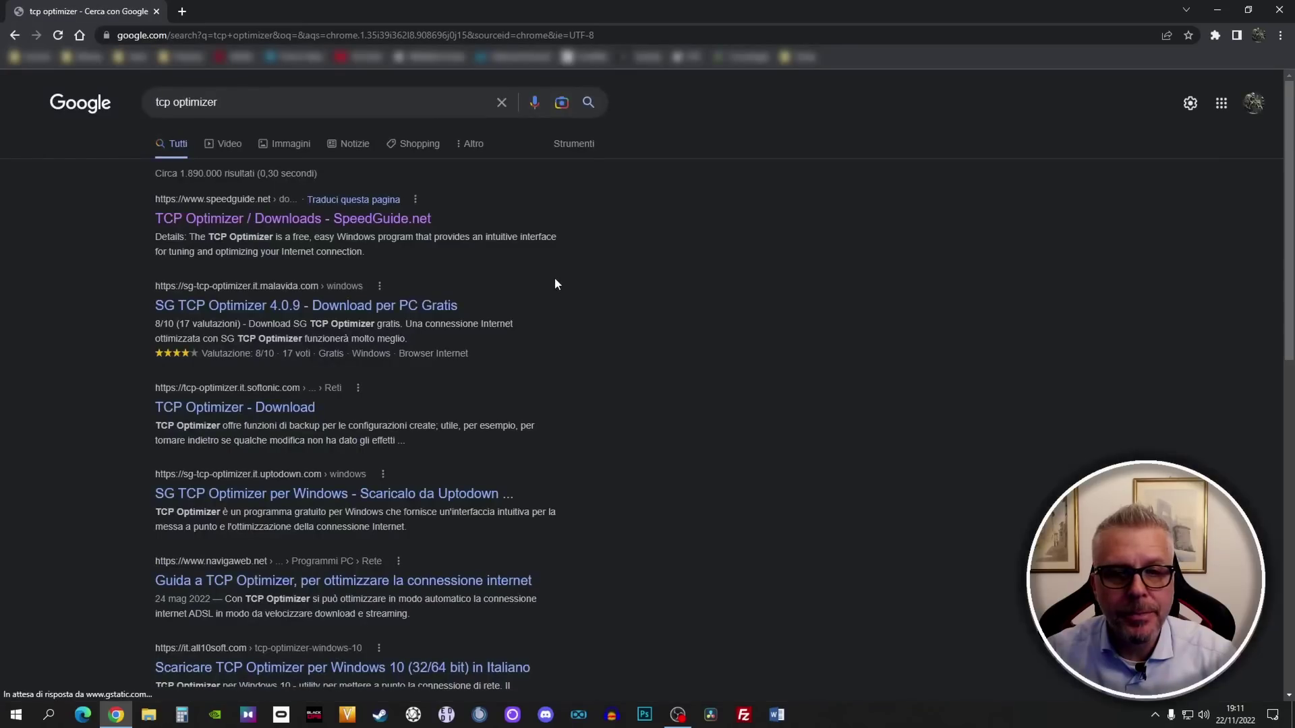
left_click_drag(218, 104, 143, 111)
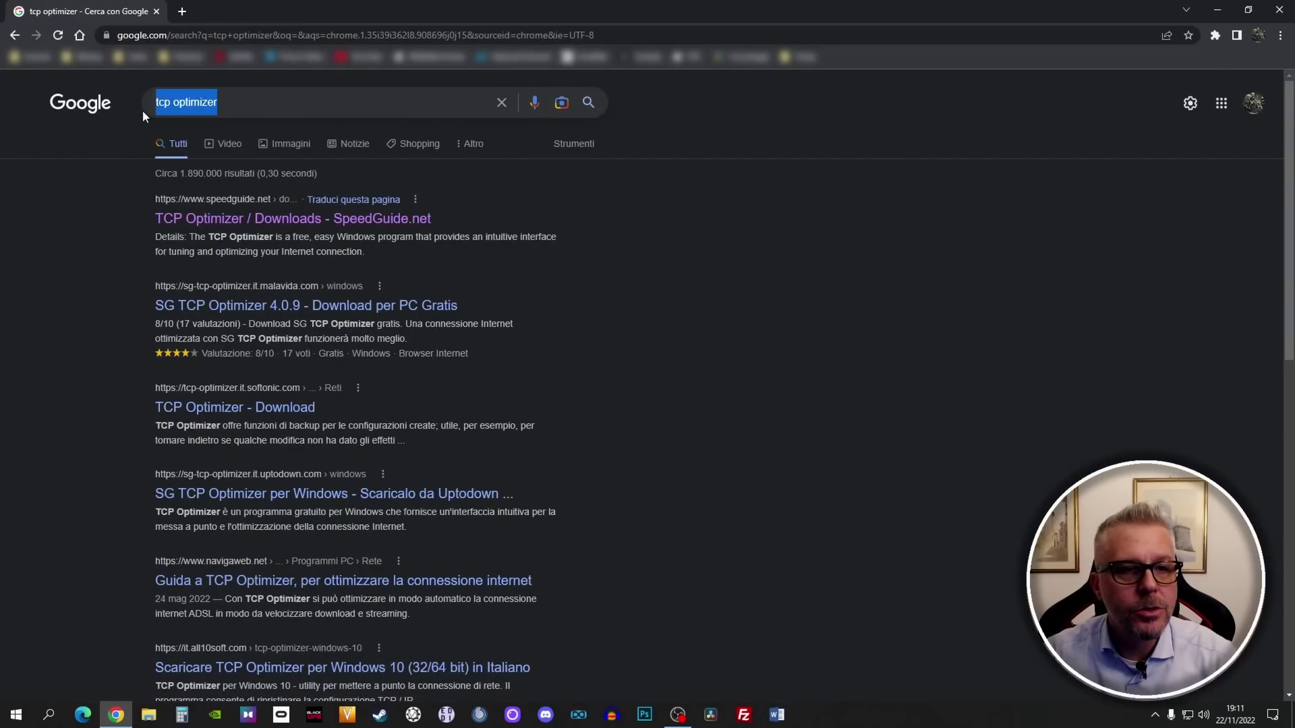
left_click(243, 225)
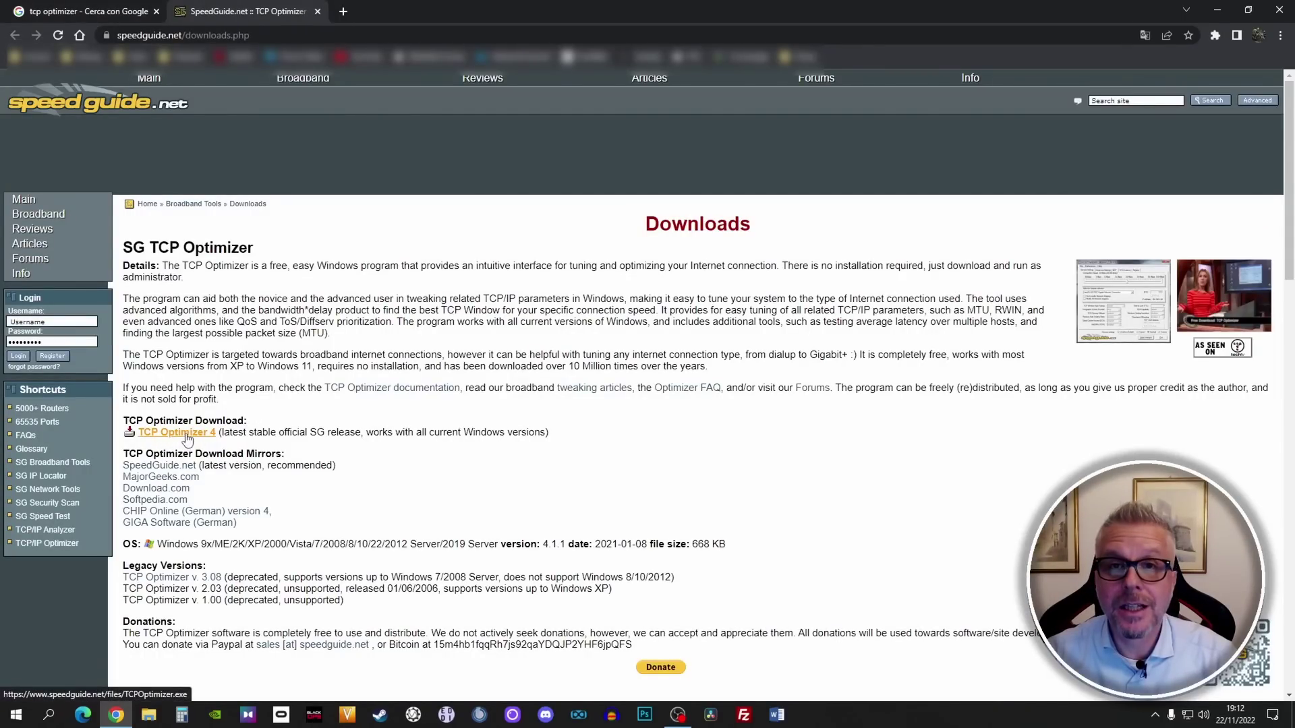
Try to download TCP Optimizer 4 as TCPOptimizer.exe to the Desktop folder
left_click(187, 433)
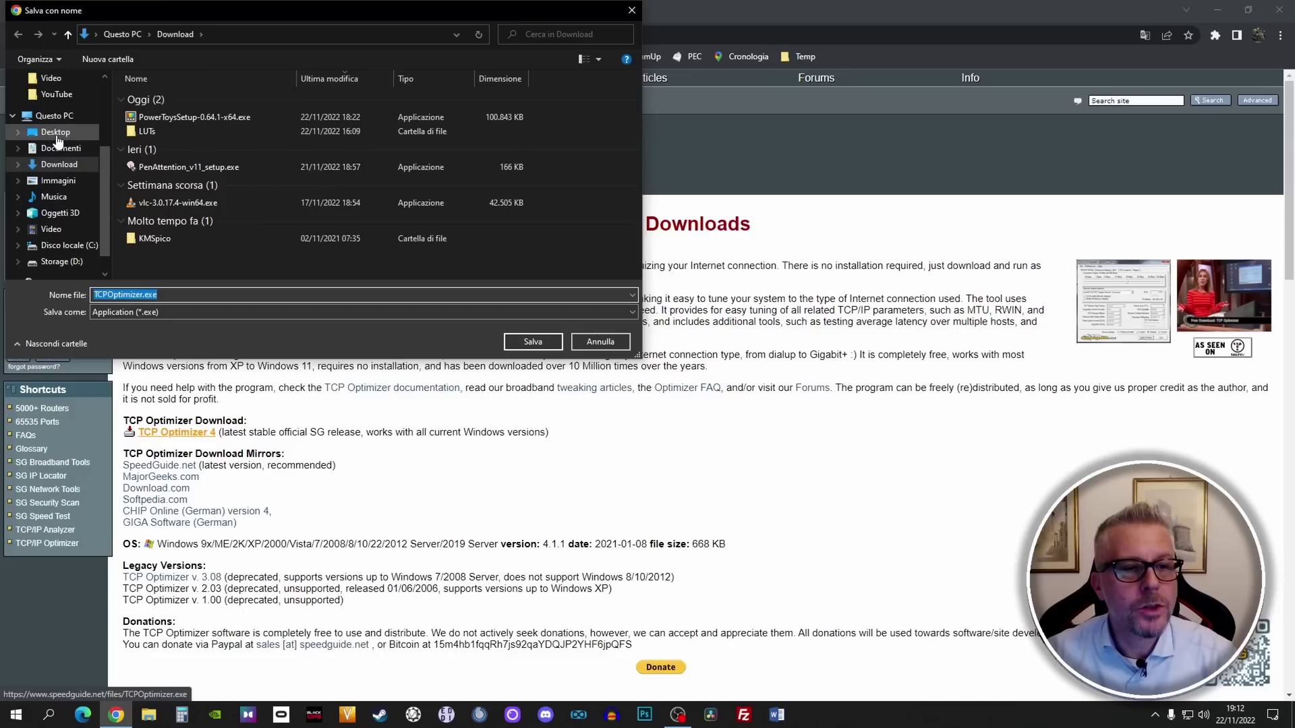
left_click(55, 134)
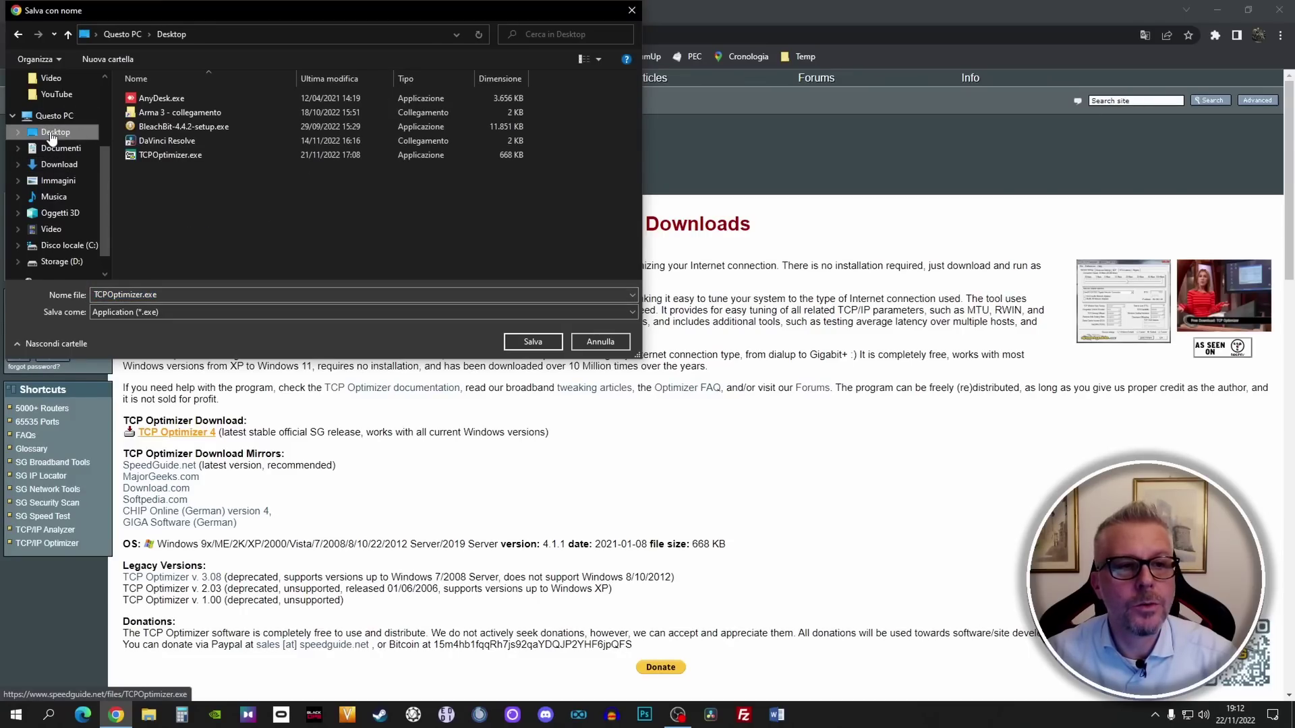
left_click(176, 157)
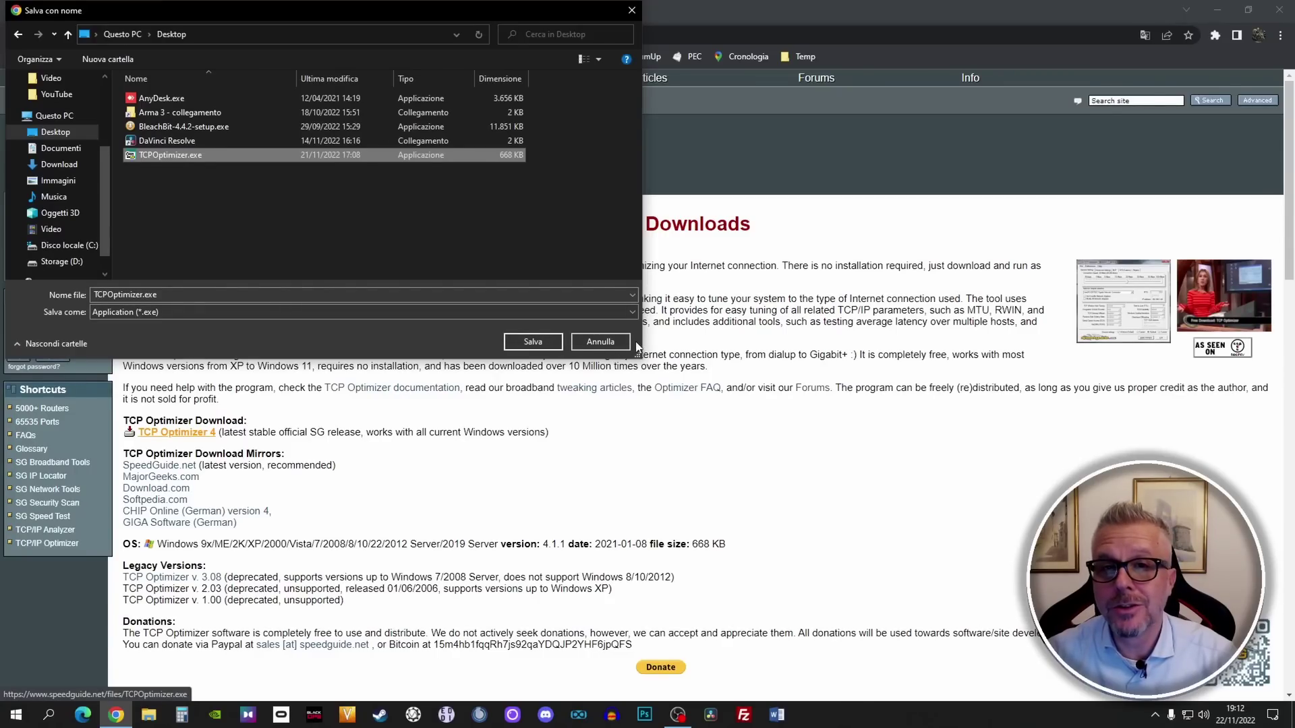
left_click(616, 342)
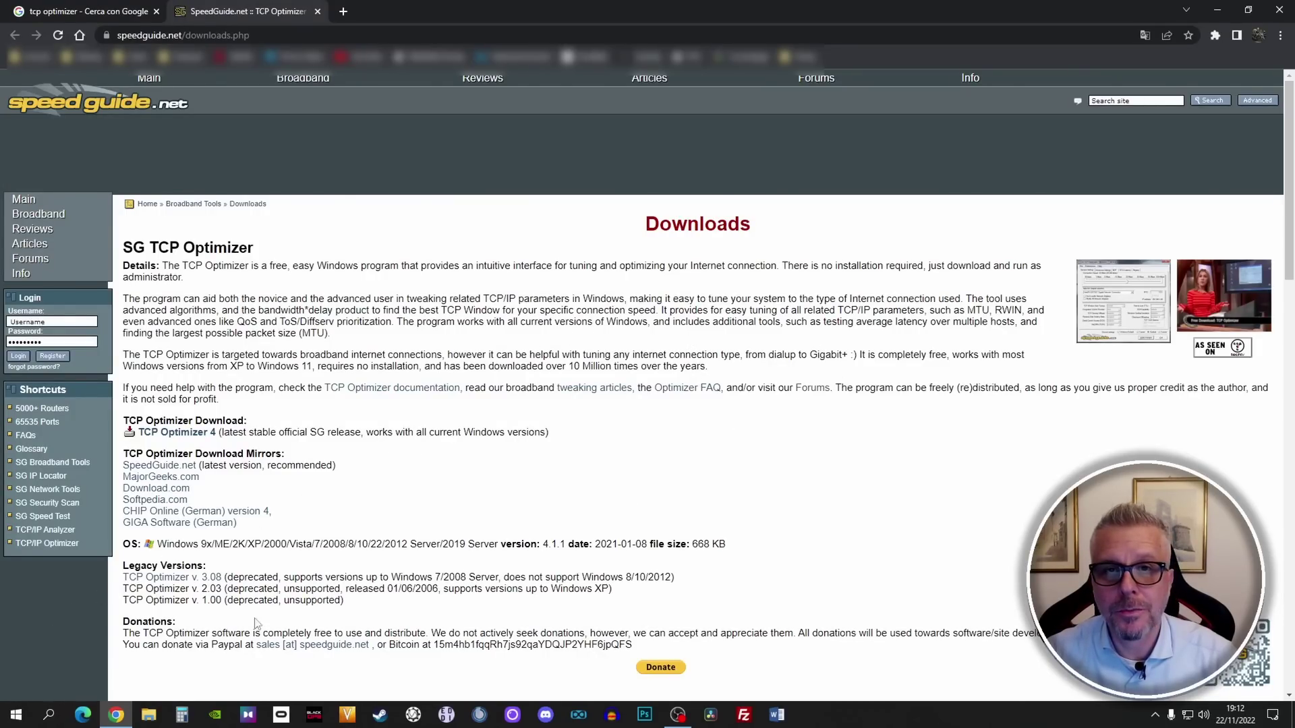
Close the browser and run TCPOptimizer.exe from the Desktop folder as administrator
left_click(1282, 9)
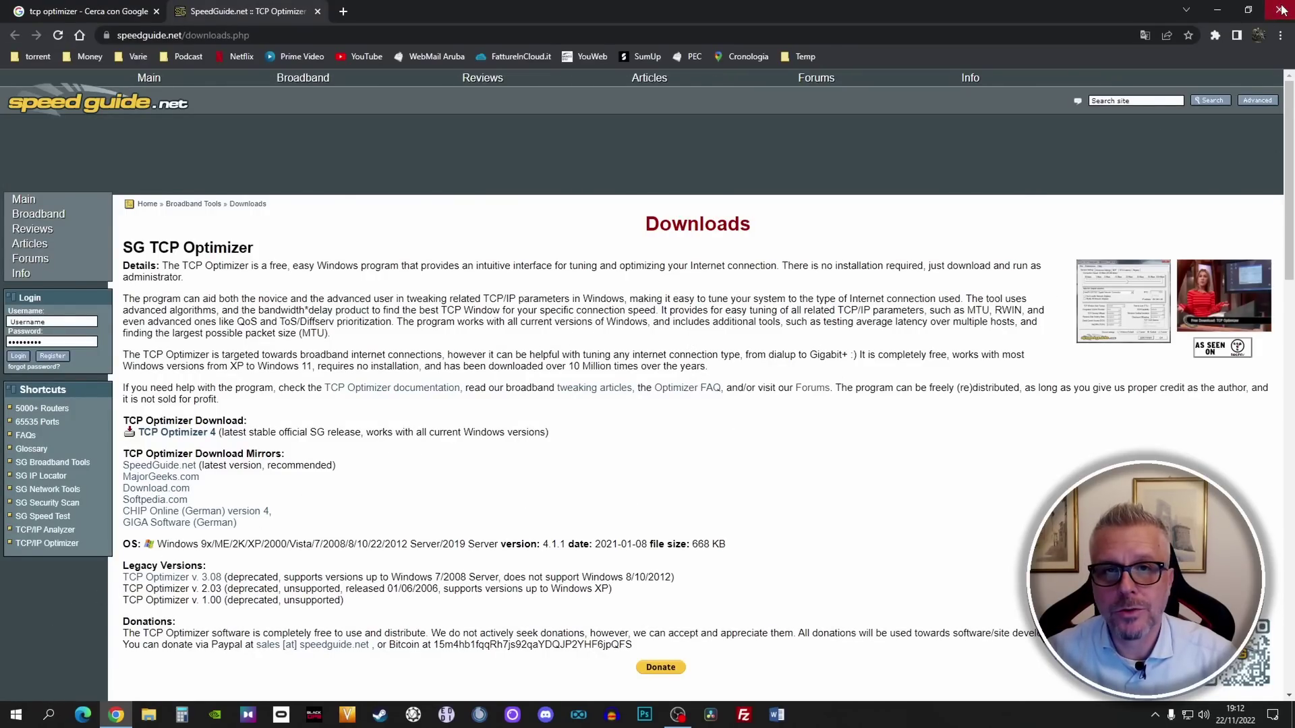
left_click(155, 721)
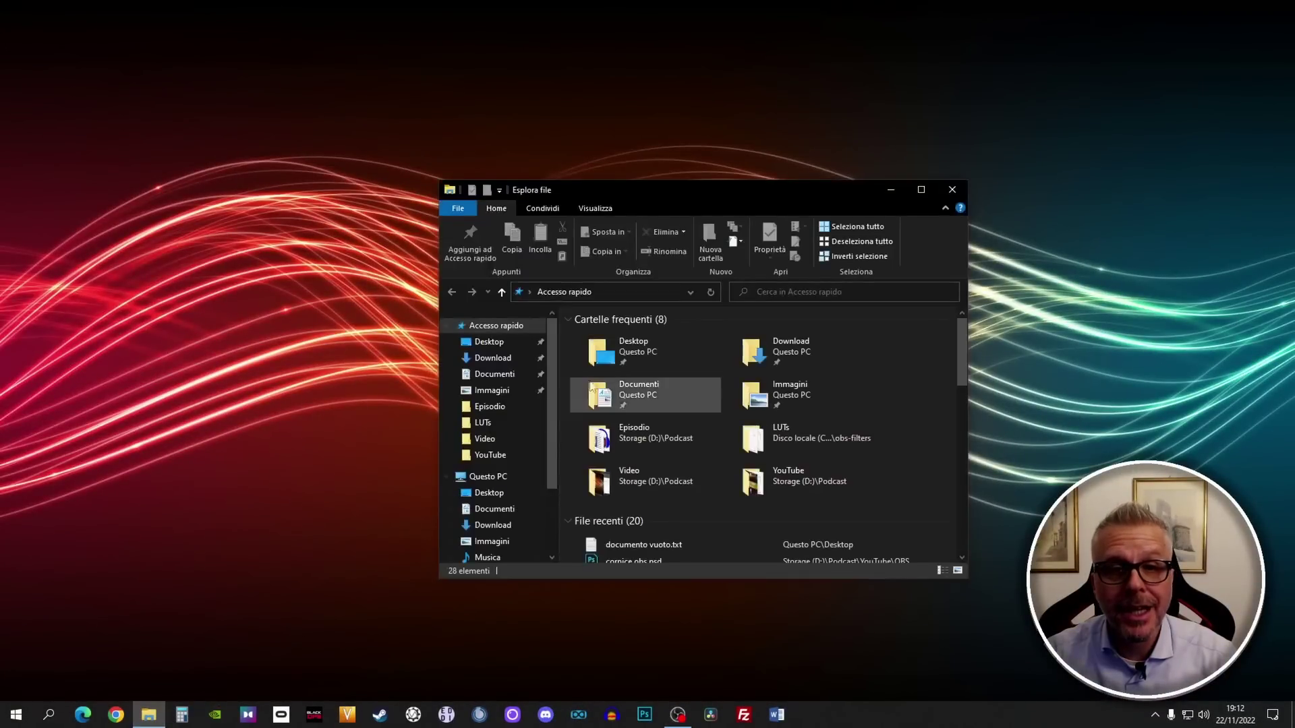
left_click(494, 343)
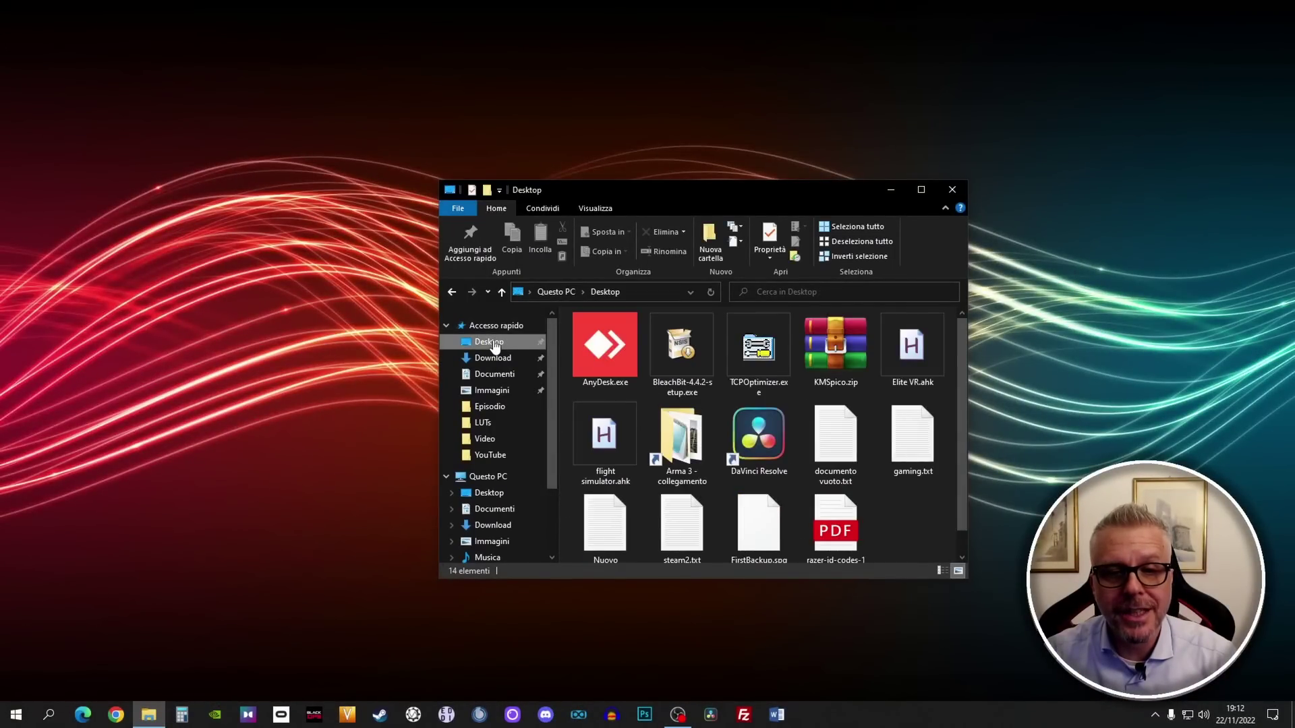
left_click(759, 358)
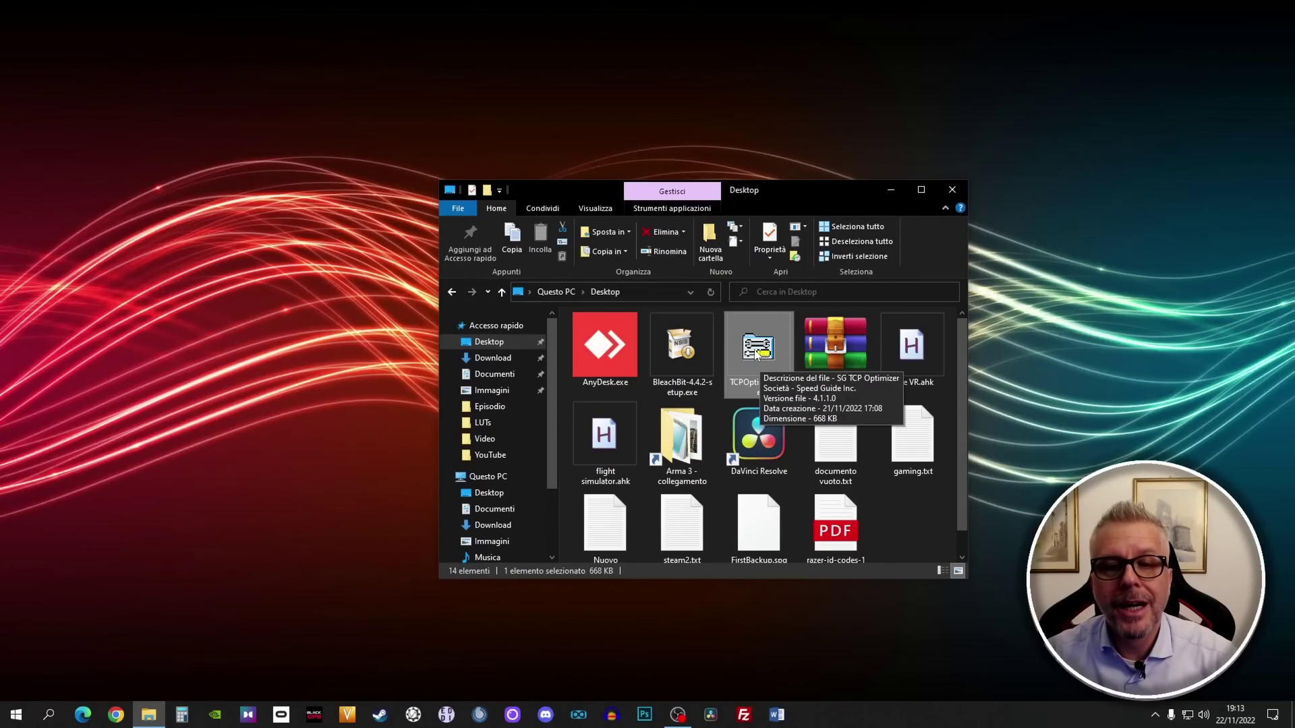
right_click(755, 347)
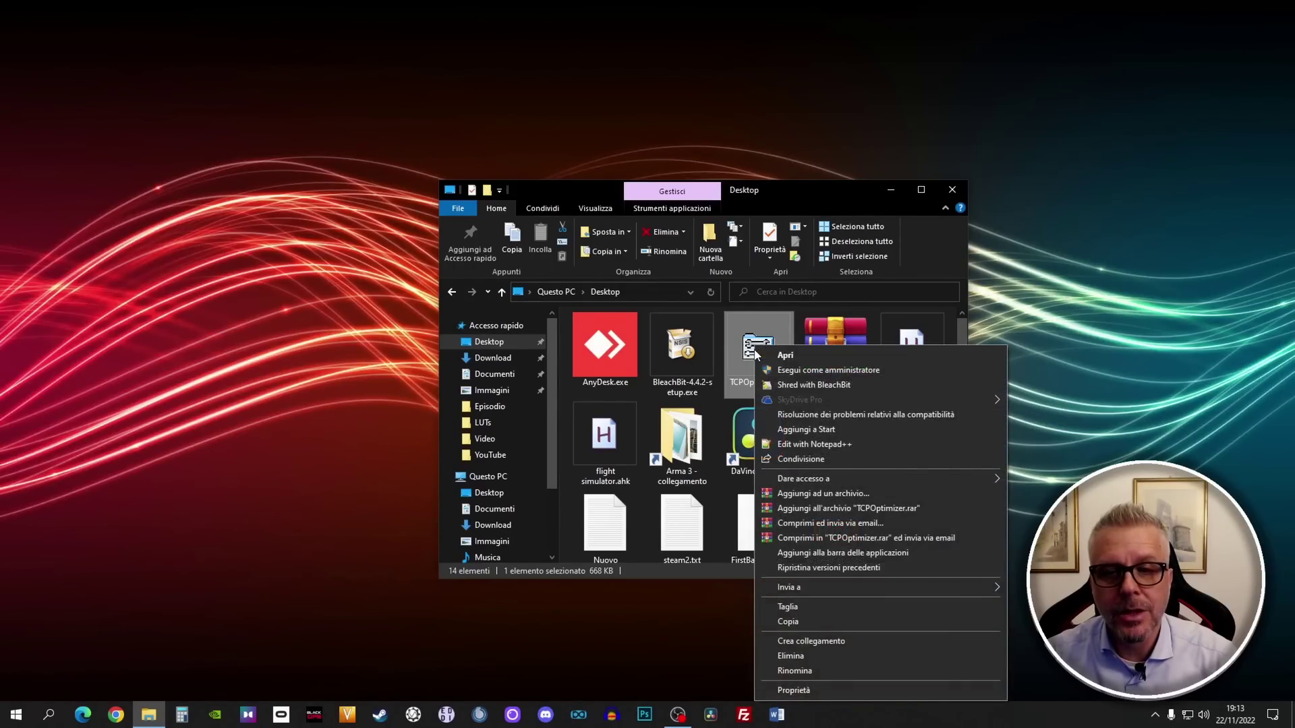
left_click(817, 371)
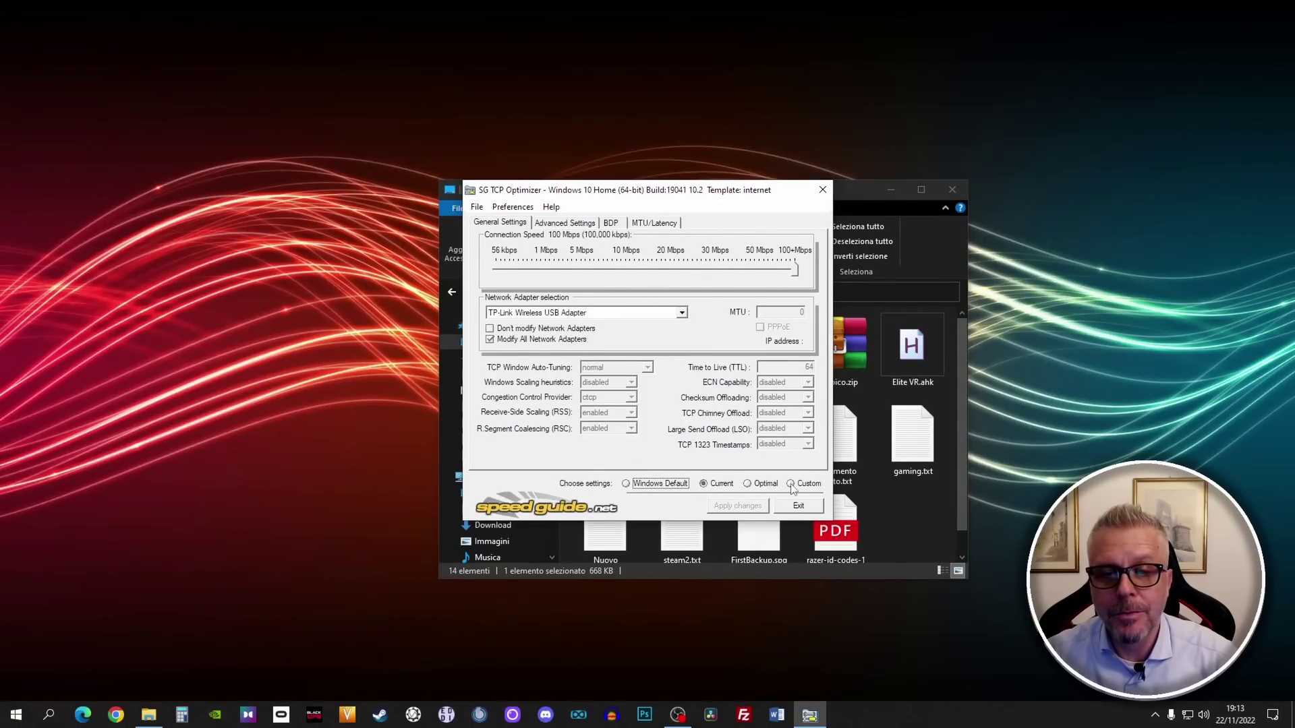
left_click(960, 195)
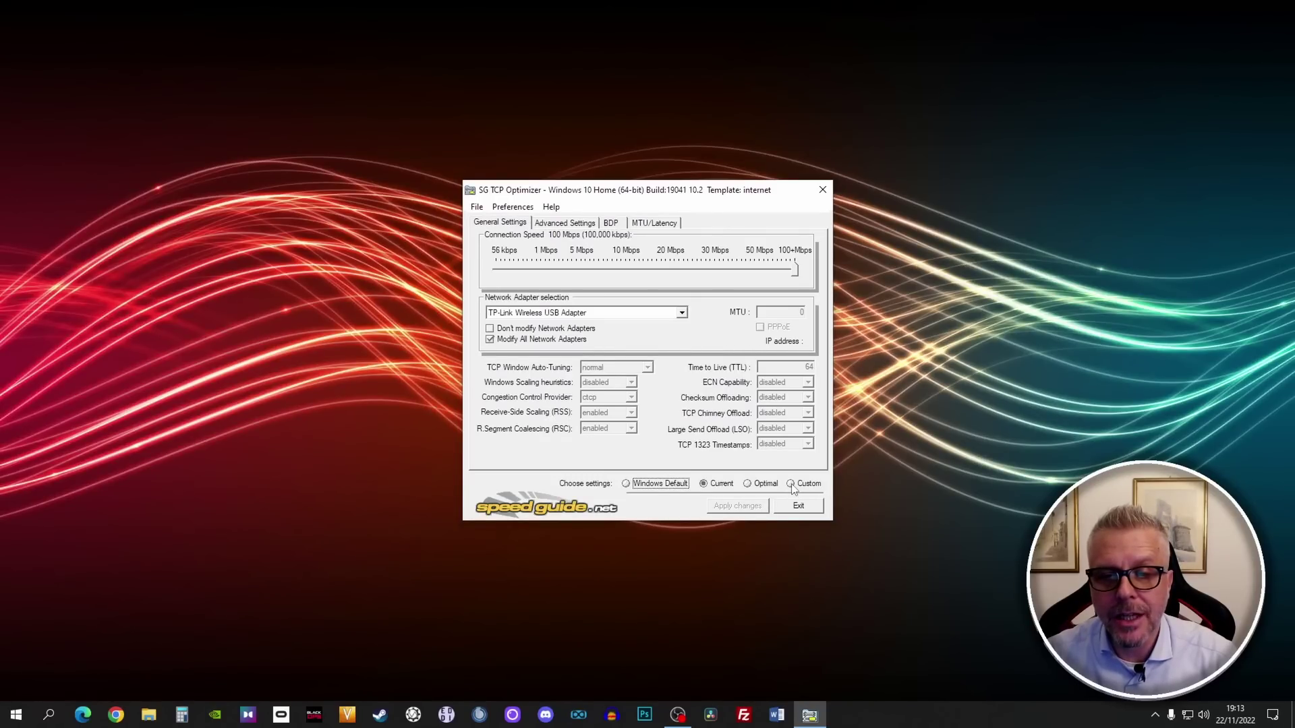
Enable custom settings at the maximum connection speed and select the Intel(R) Ethernet Connection (2) I219-V network adapter
left_click(792, 485)
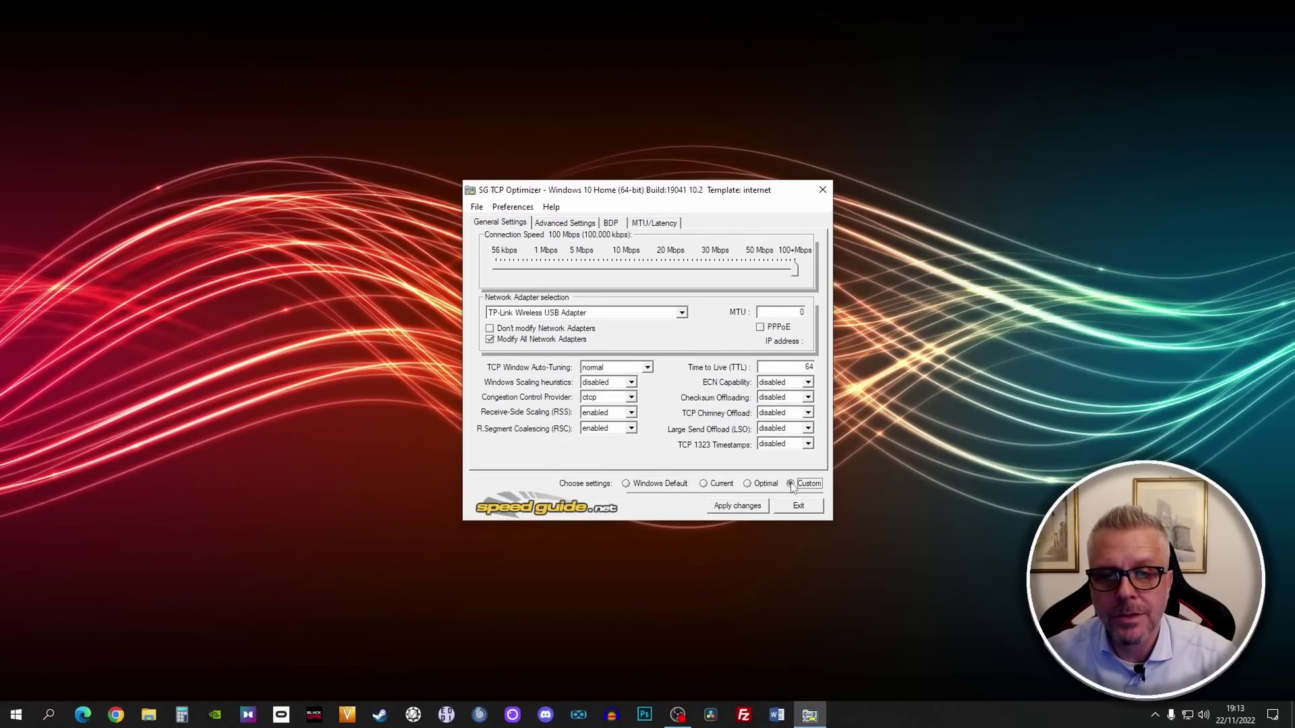
mouse_move(796, 270)
left_mouse_down()
mouse_move(521, 270)
mouse_move(807, 277)
left_mouse_up()
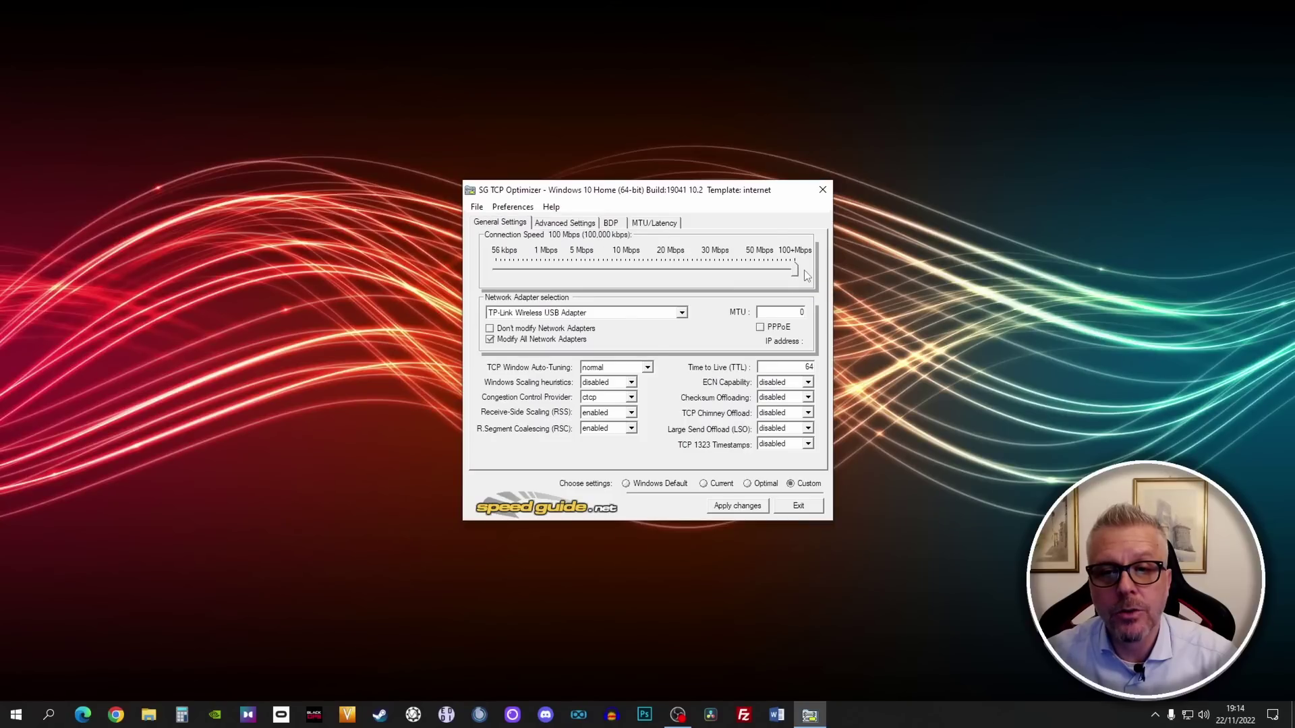
left_click(681, 312)
left_click(580, 323)
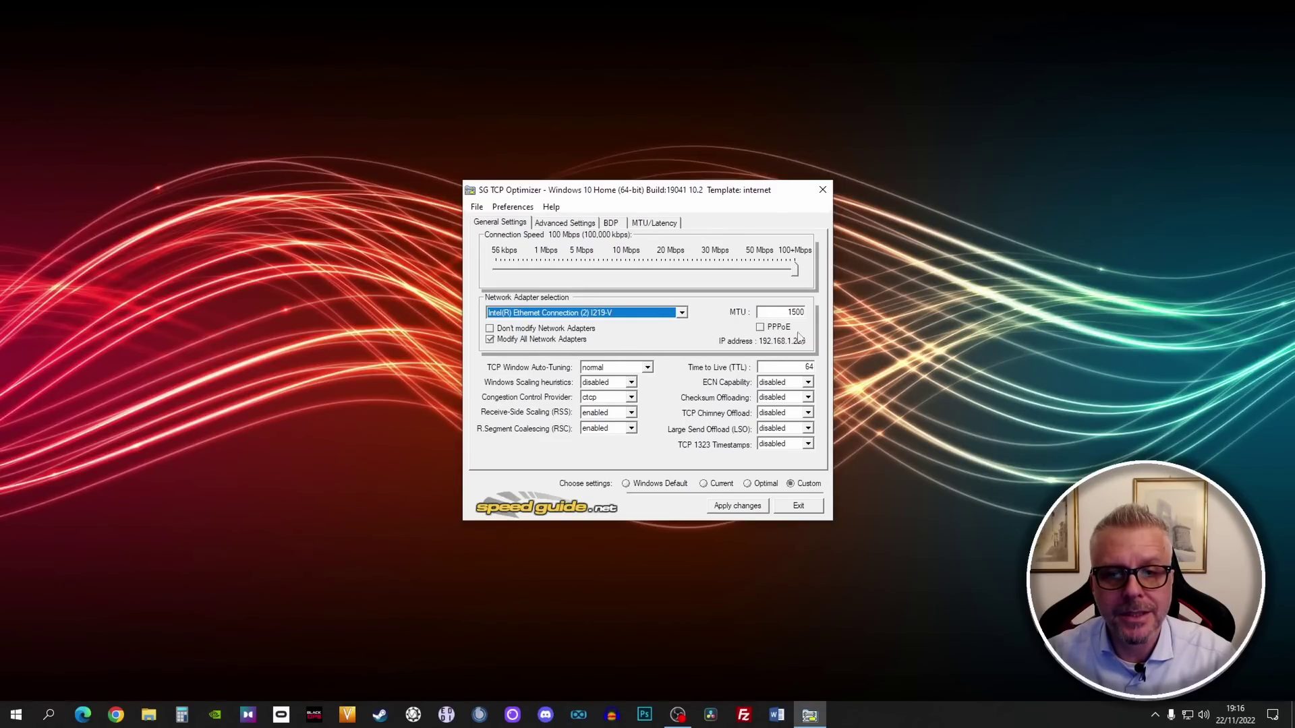
Choose ctcp as the congestion control provider and review the MTU and Time to Live values
left_click(779, 312)
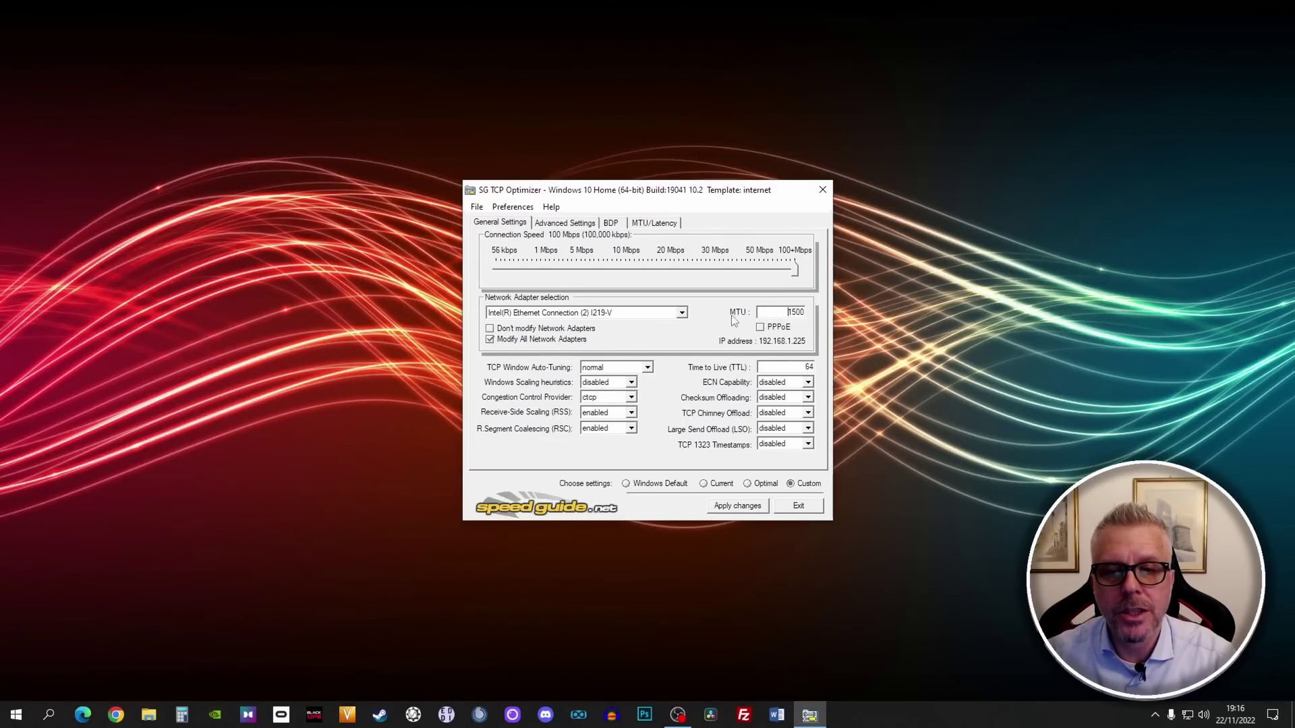
left_click_drag(764, 313, 802, 312)
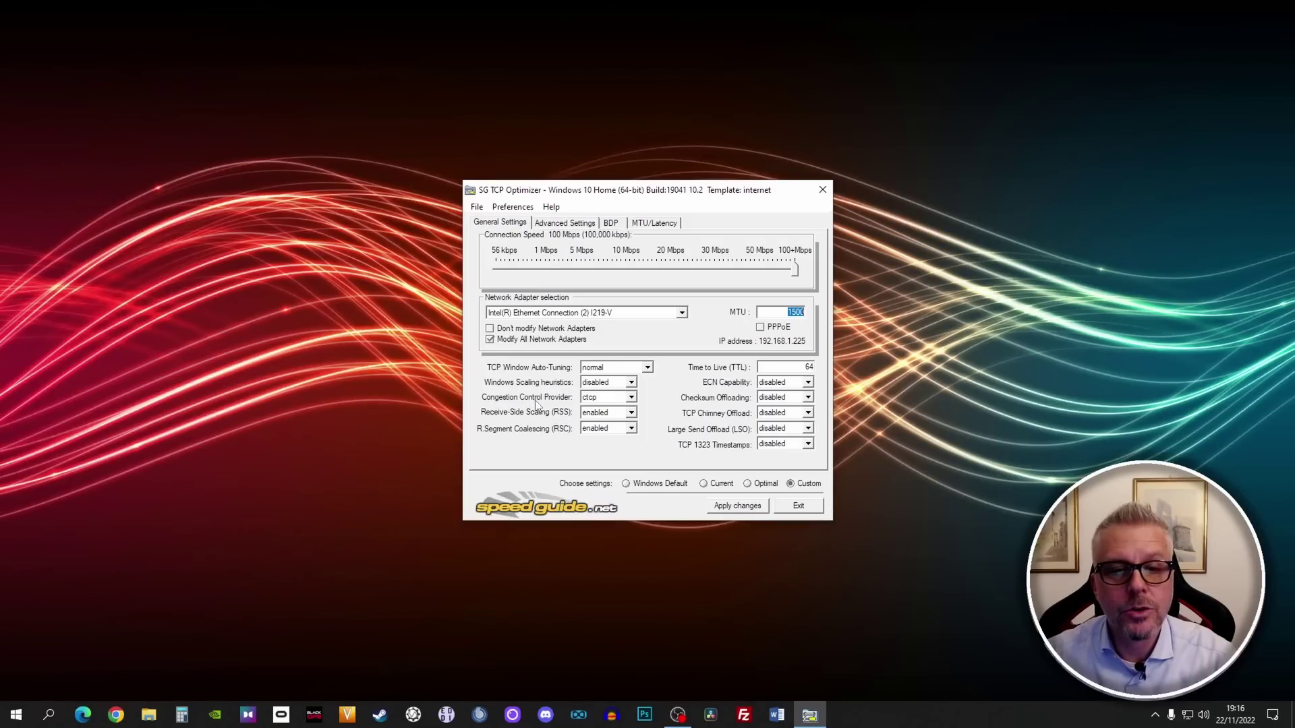
left_click(631, 398)
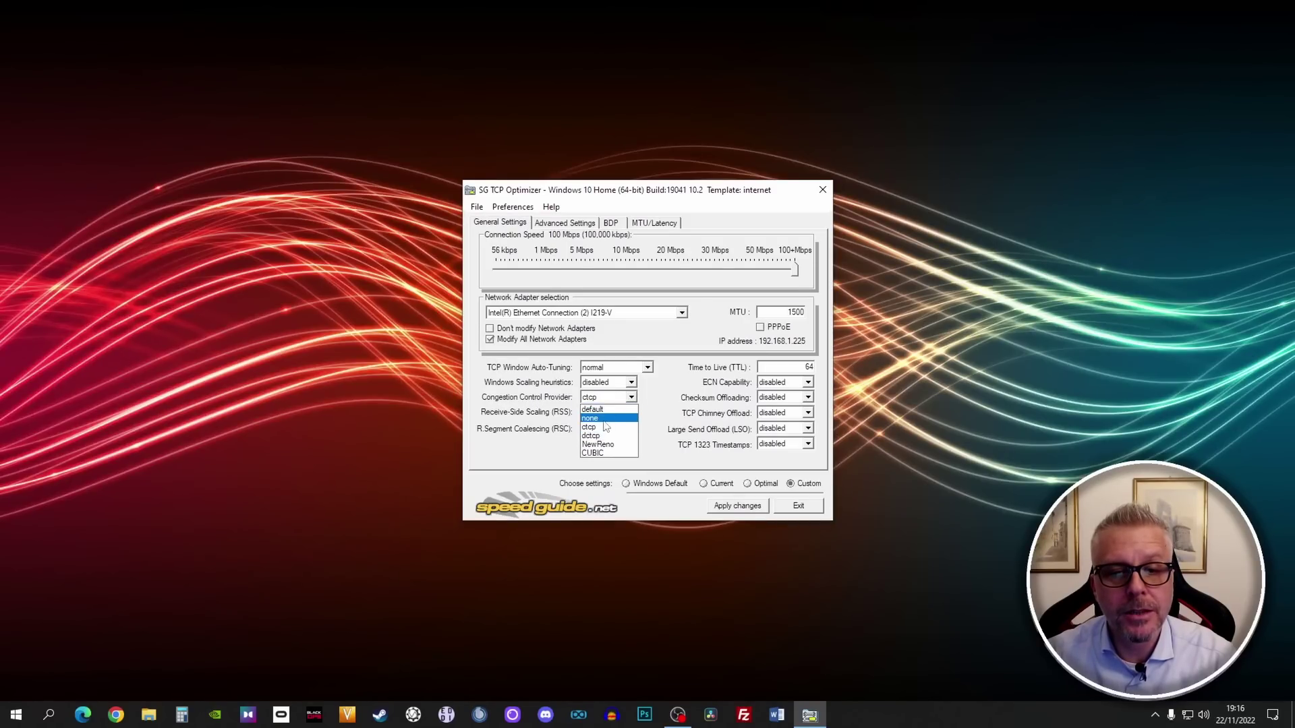
left_click(594, 430)
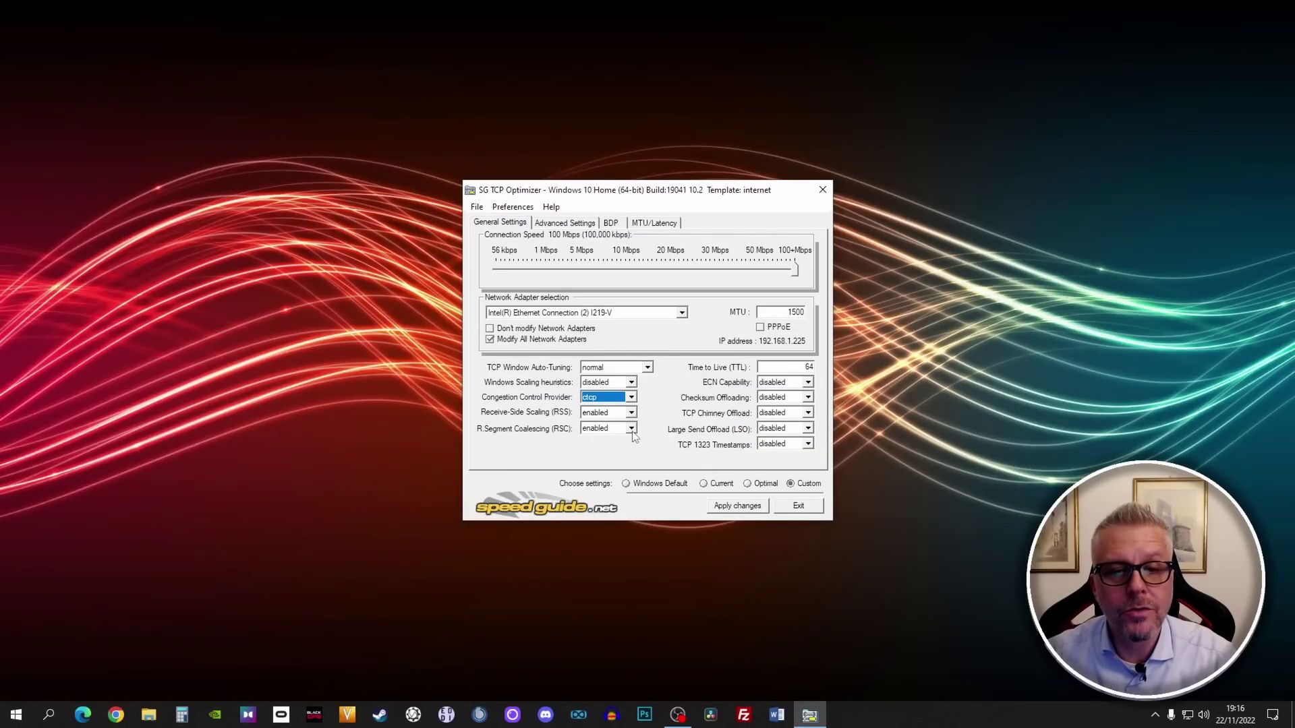
double_click(818, 368)
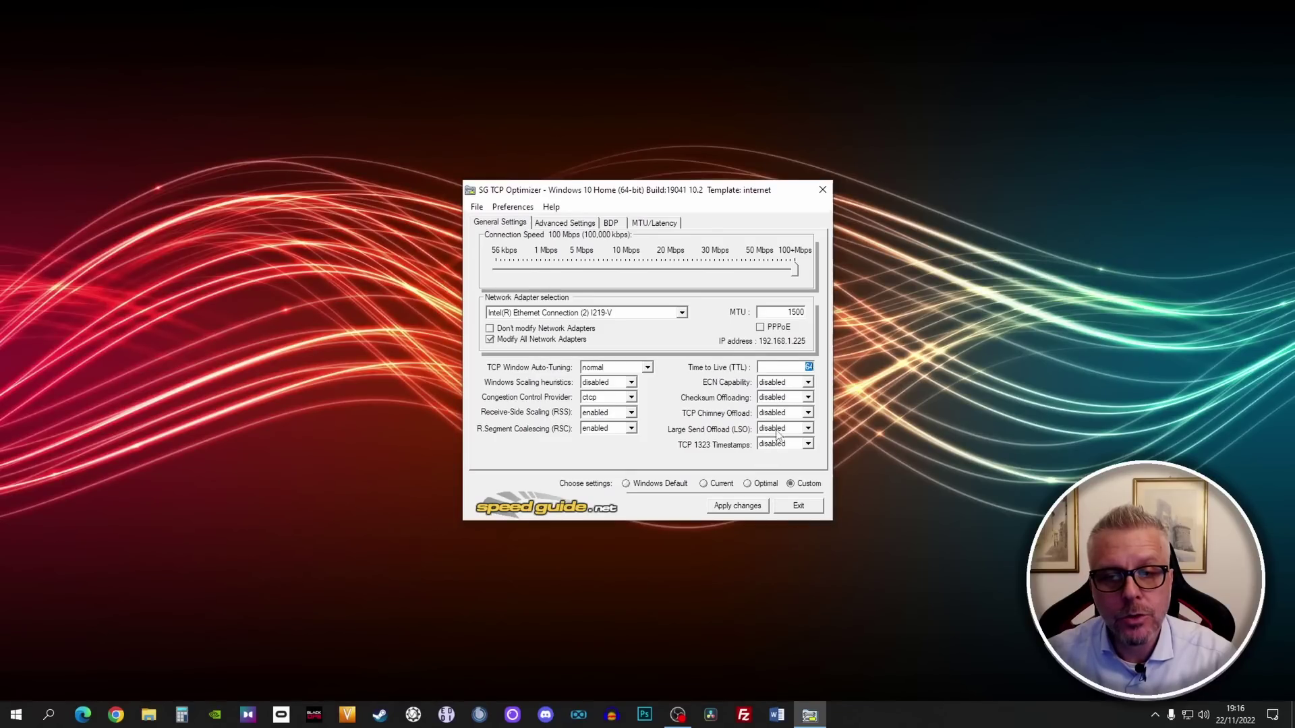
Apply the general settings changes and decline the immediate reboot
left_click(740, 511)
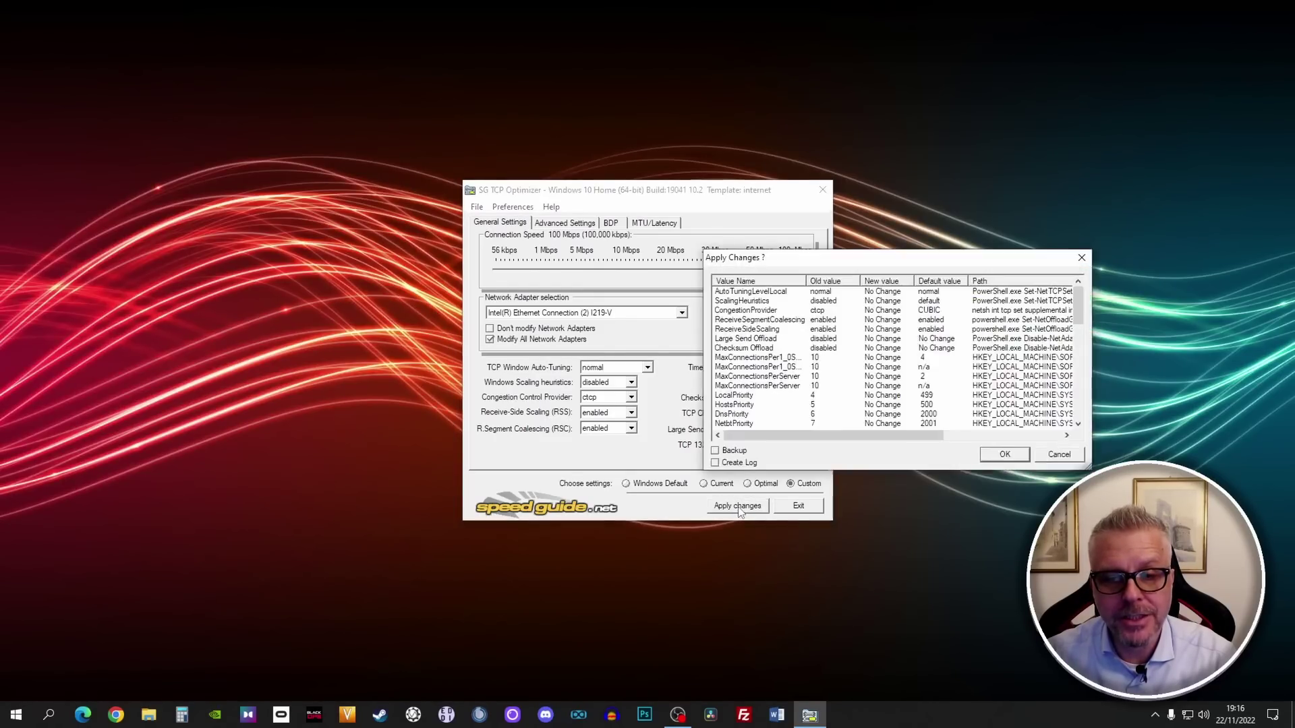
left_click(1007, 459)
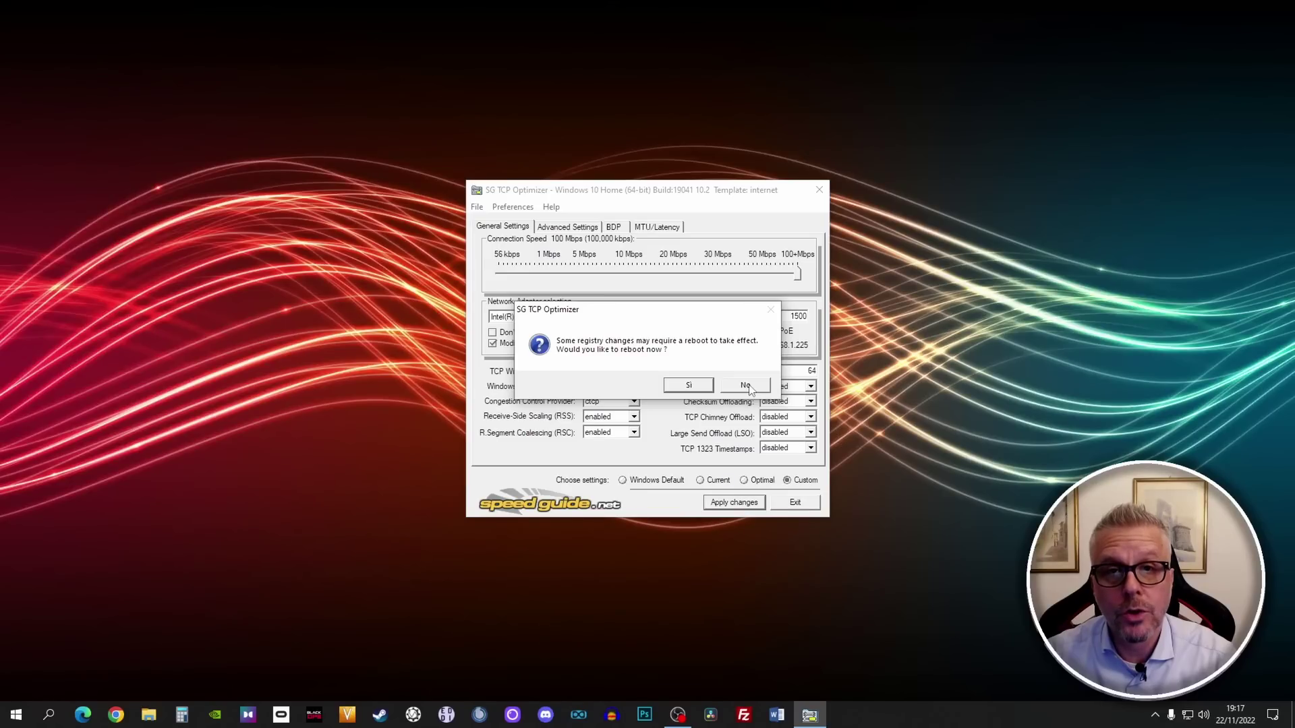
left_click(746, 386)
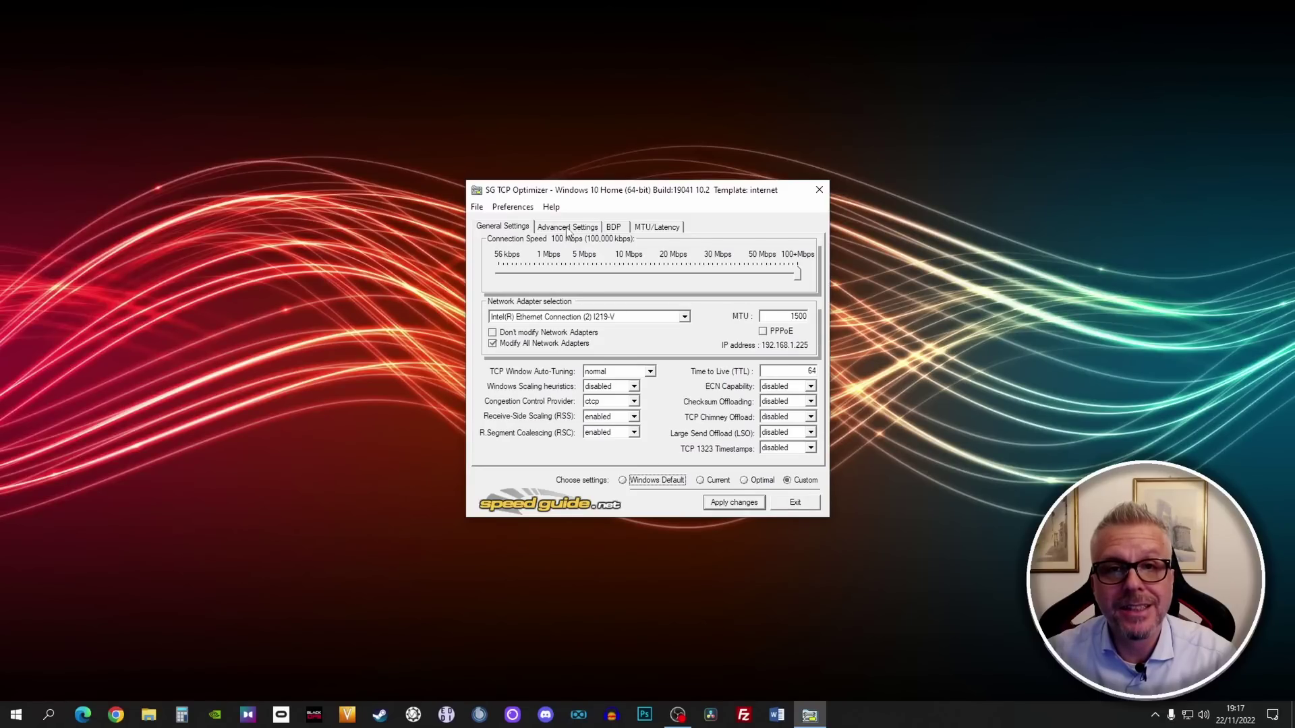
Open the advanced settings and check both maximum-connections values under Internet Explorer Optimization
left_click(566, 229)
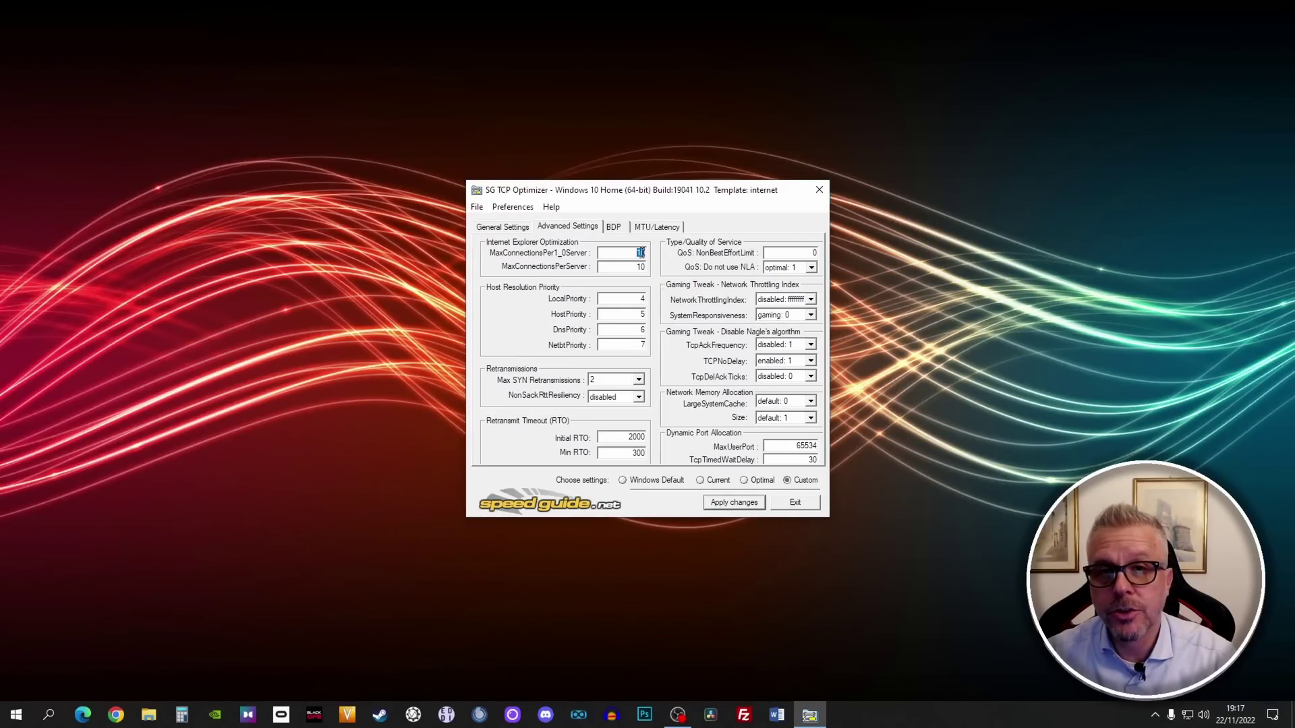
left_click(638, 252)
double_click(638, 252)
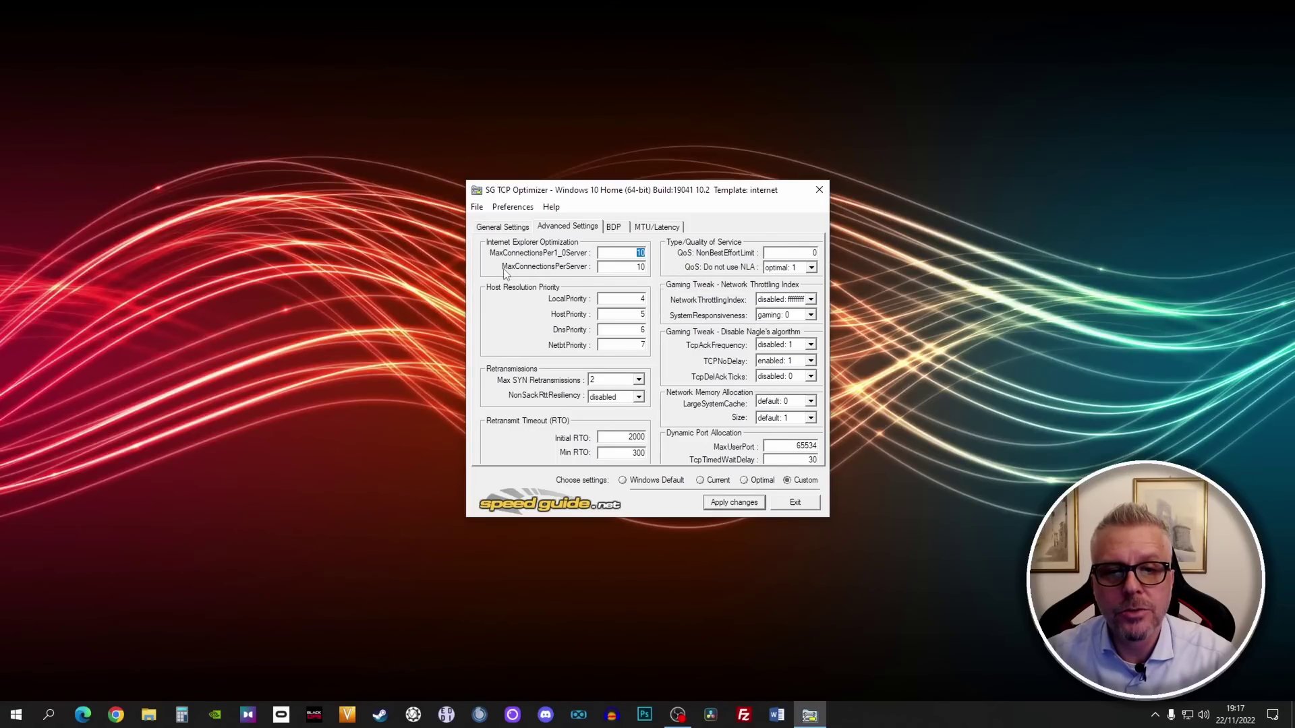
double_click(634, 267)
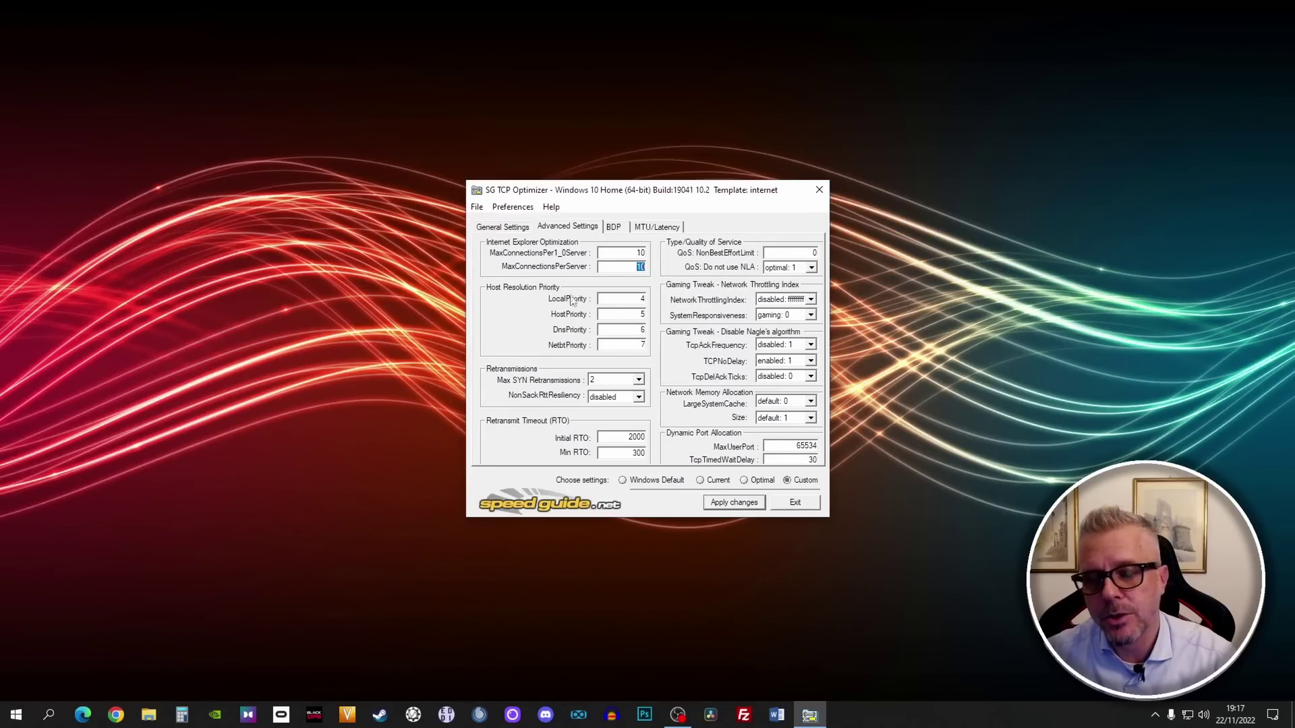
Review the Host Resolution Priority values, the retransmission options and the retransmit timeout values
left_click(620, 298)
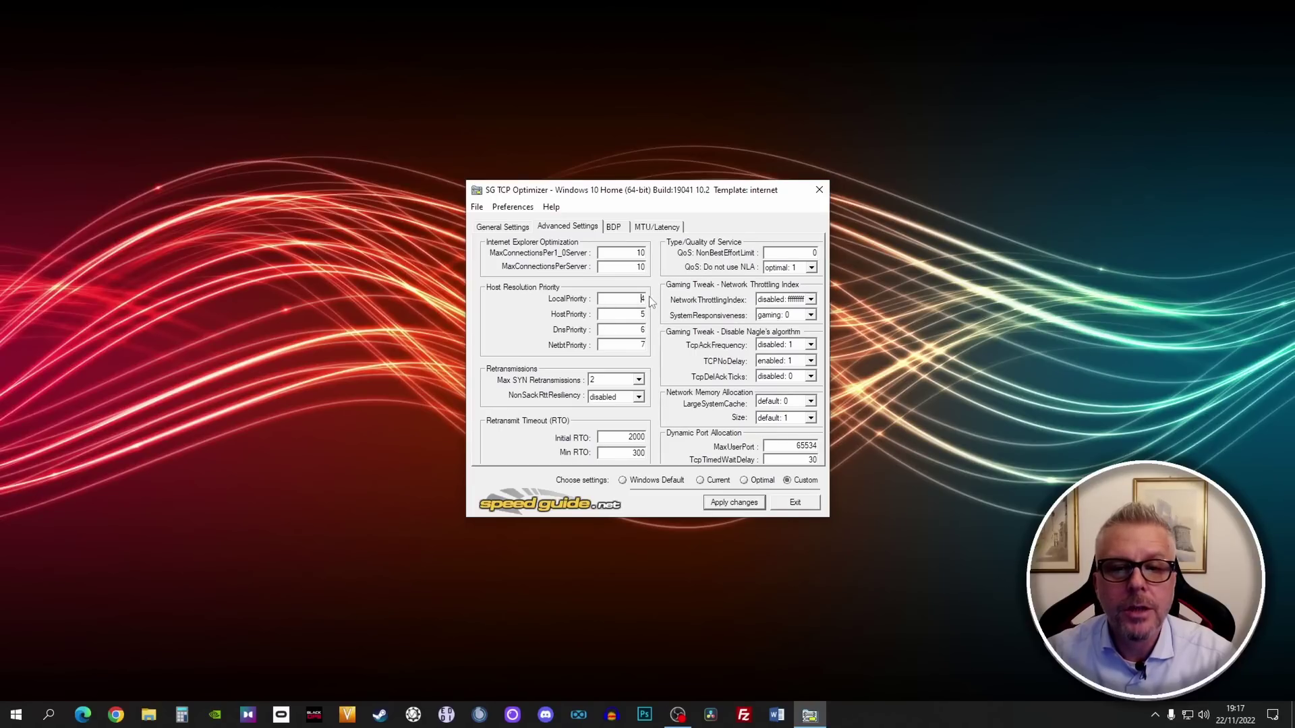
type("4")
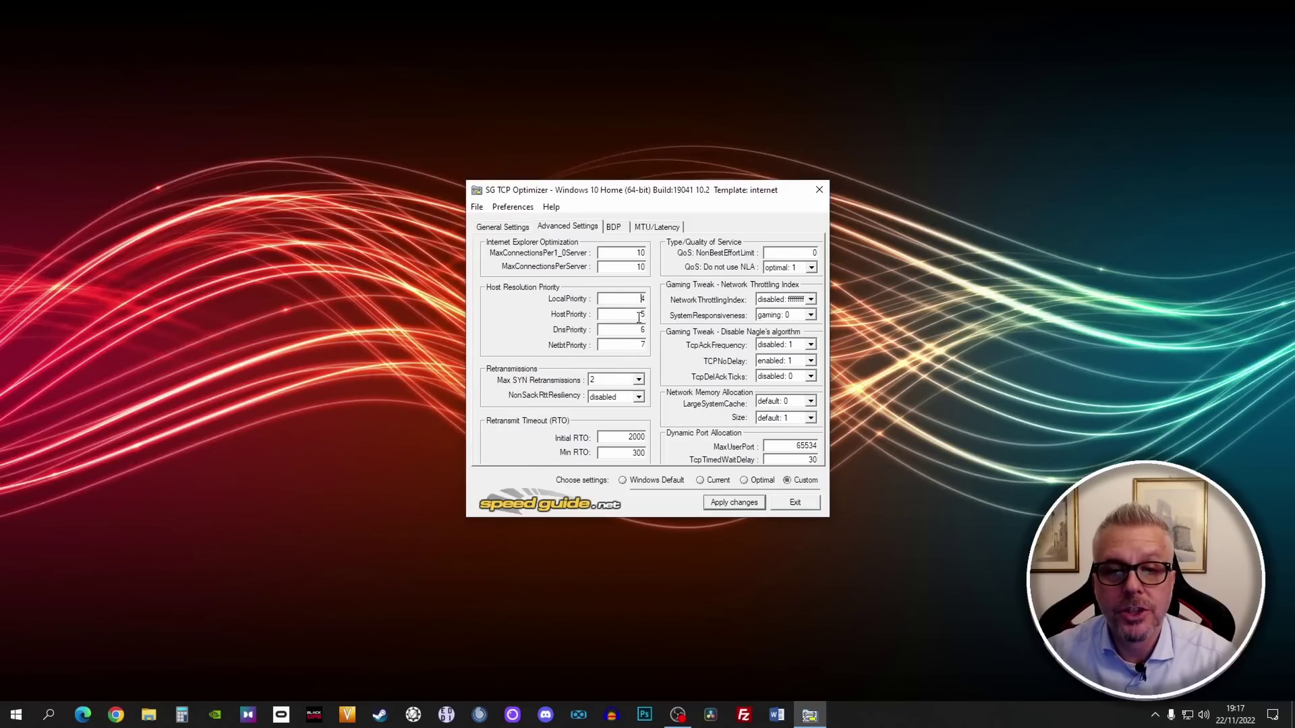
left_click(642, 344)
key("BackSpace")
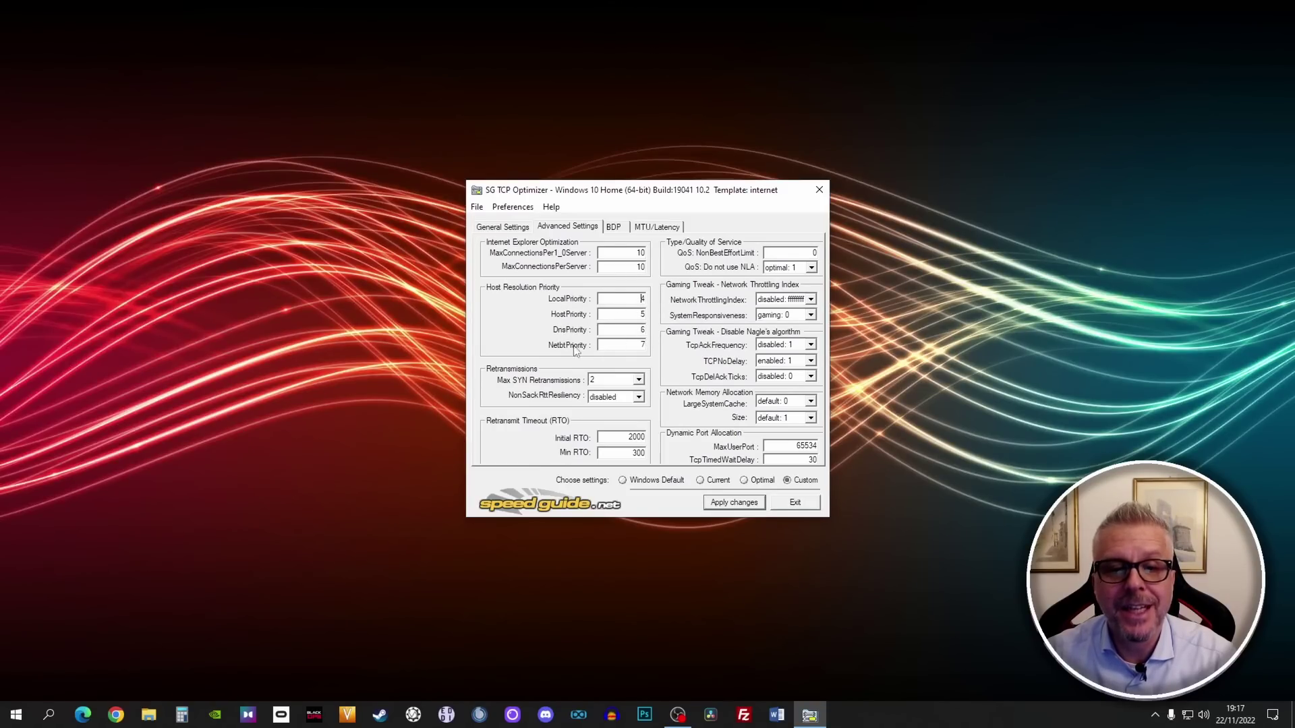
left_click(643, 344)
type("7")
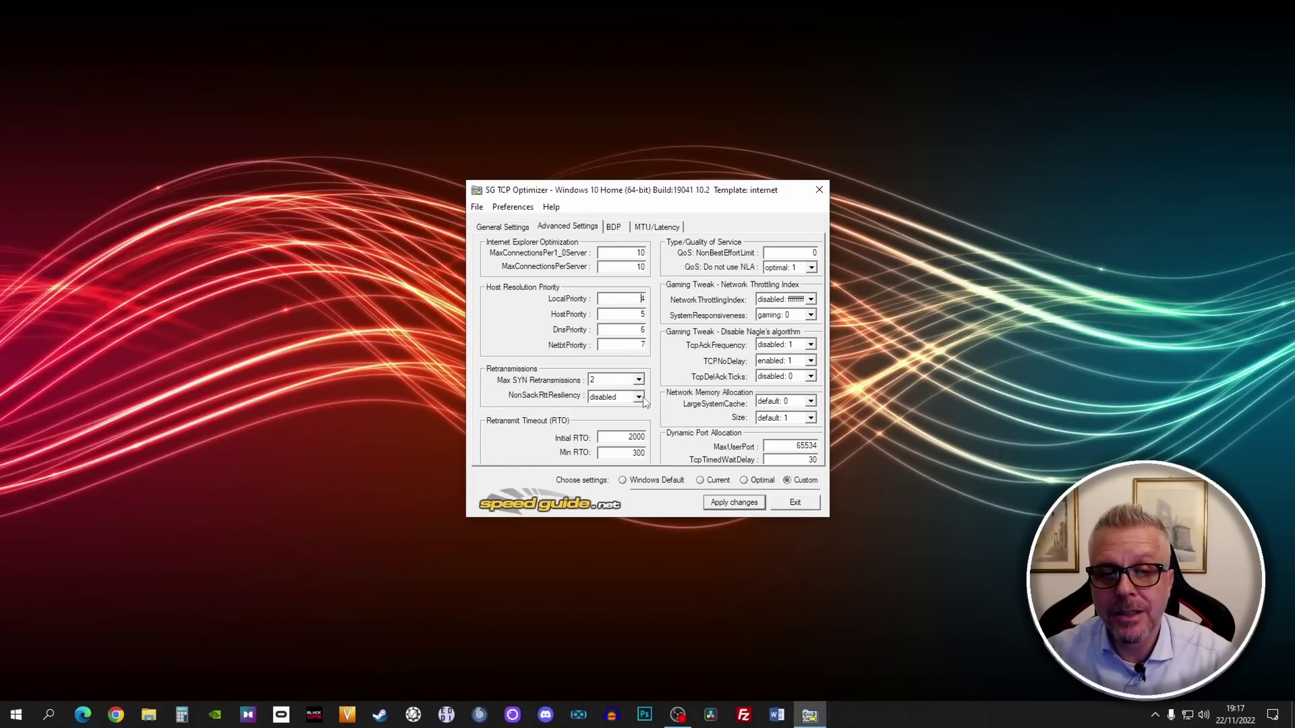
mouse_move(641, 399)
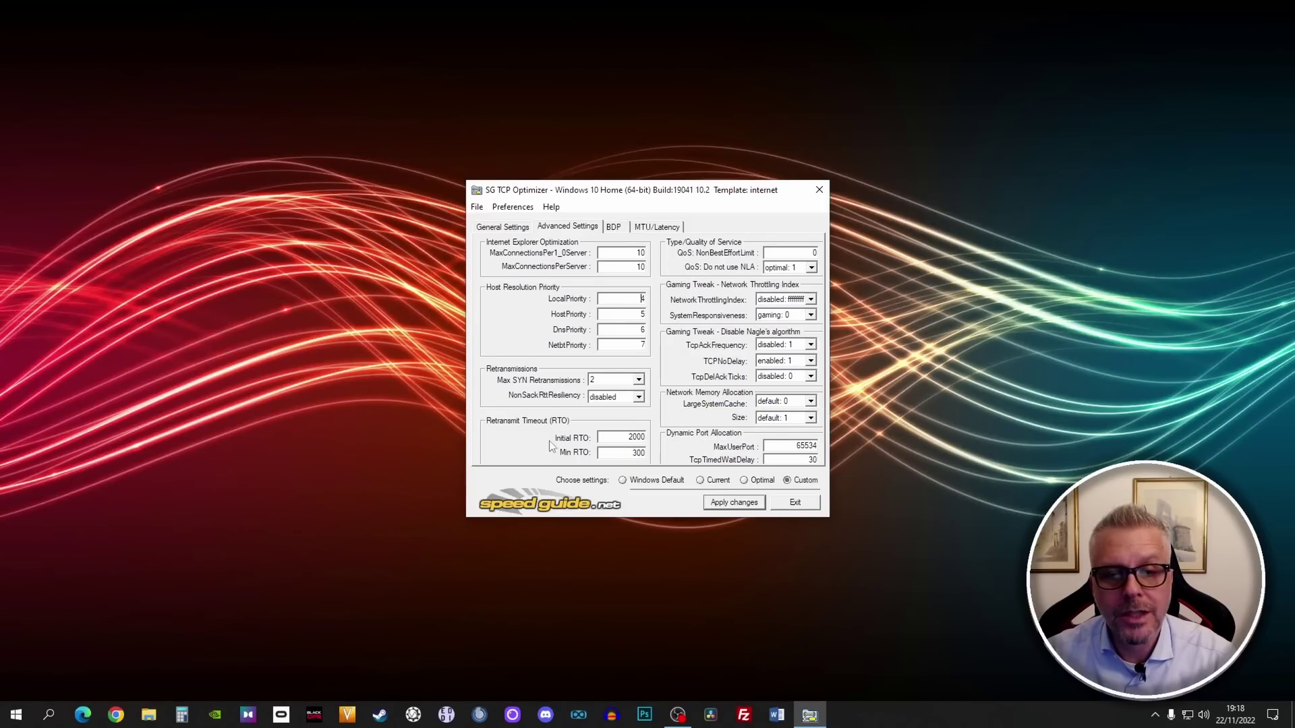
left_click_drag(628, 437, 666, 456)
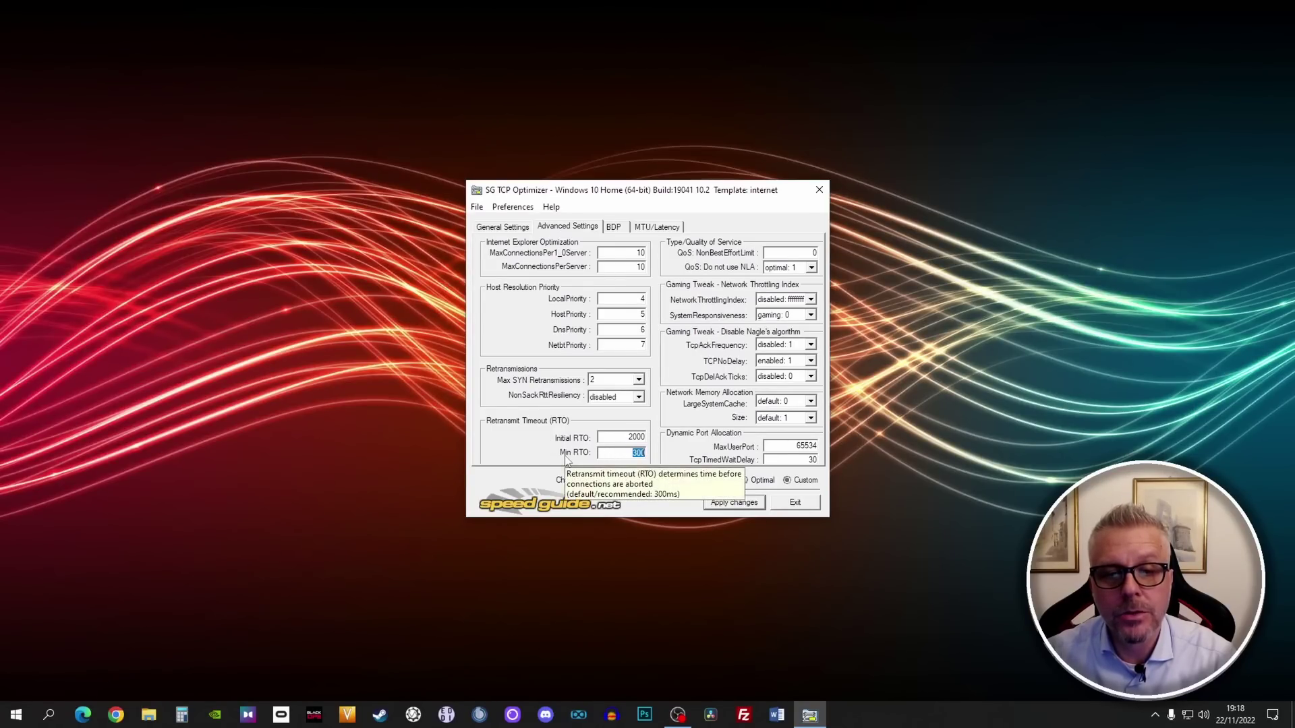
Check the QoS NonBestEffortLimit value and choose optimal: 1 for QoS: Do not use NLA
left_click(814, 253)
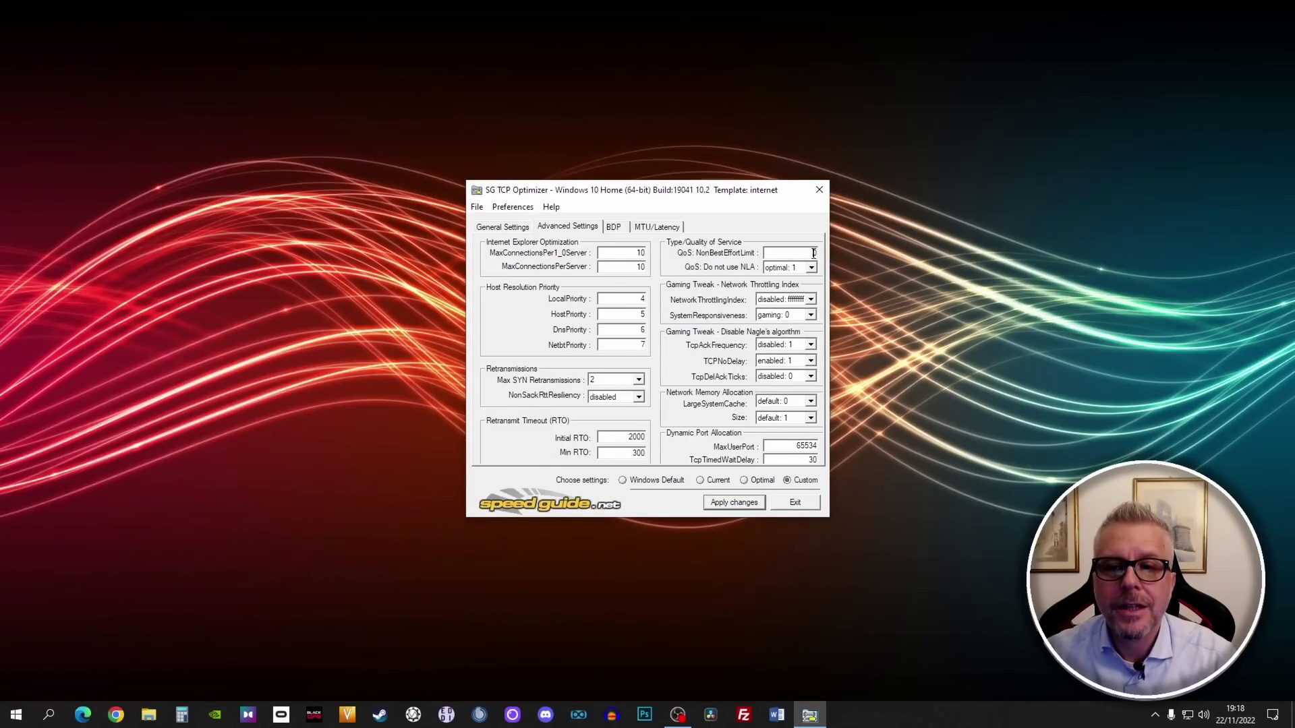
left_click_drag(811, 253, 825, 256)
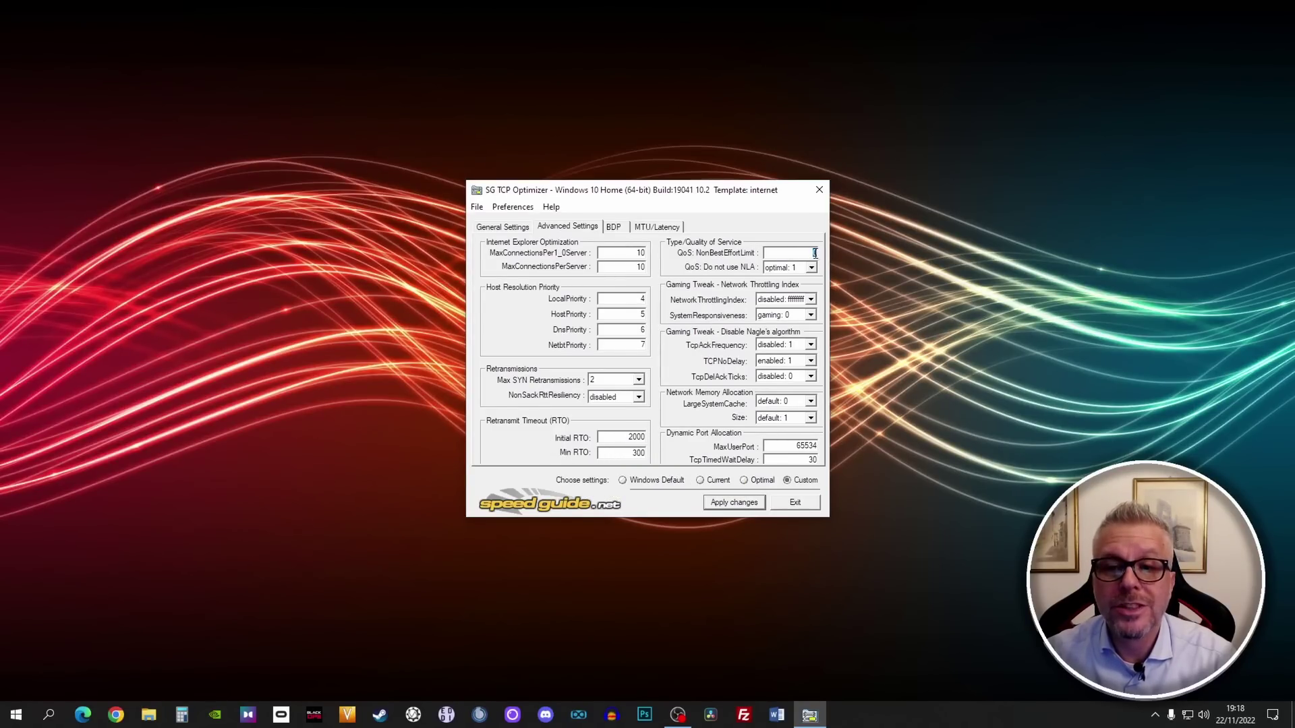
left_click(813, 268)
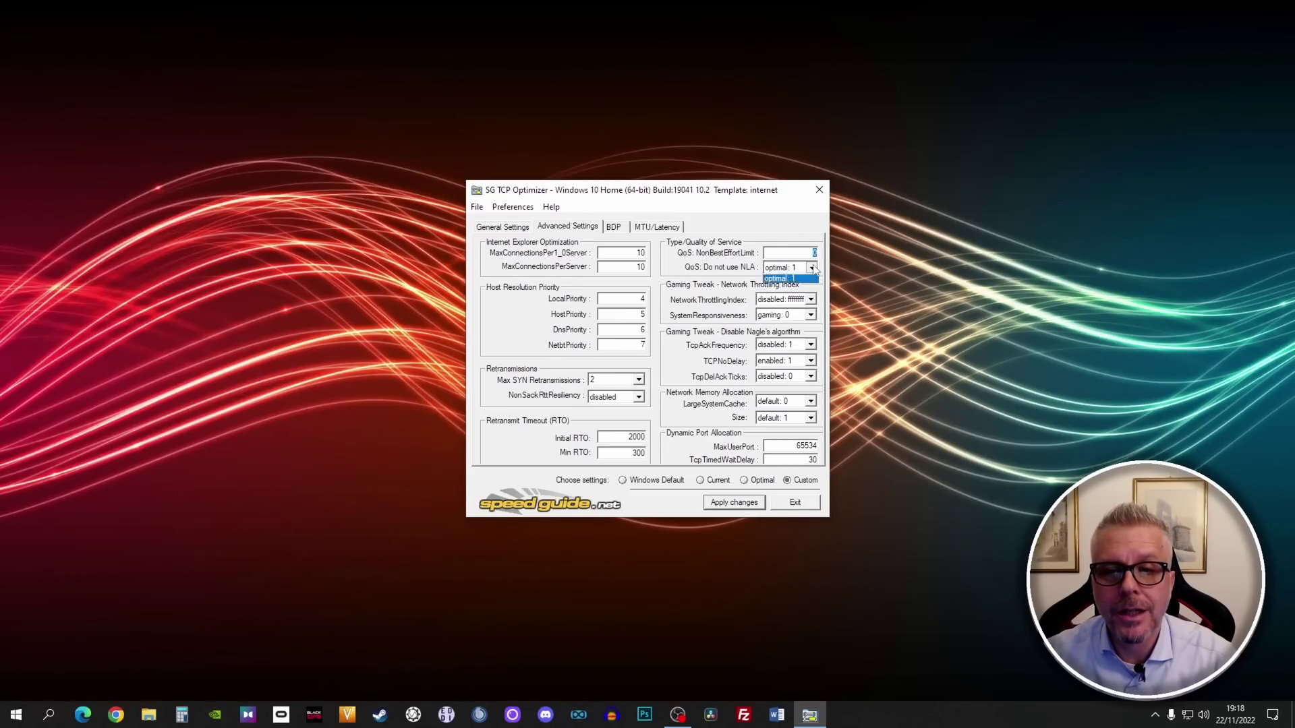
left_click(803, 287)
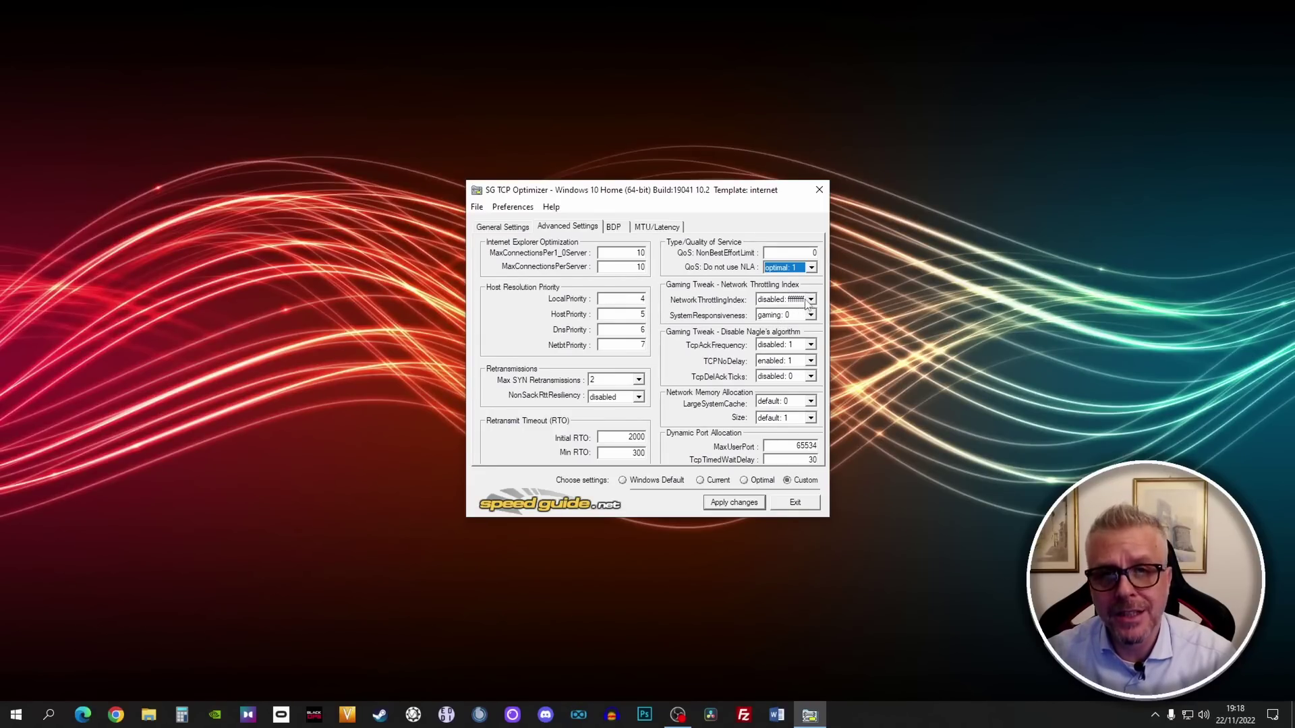
Review the gaming tweaks, network memory allocation and dynamic port allocation values, including TcpTimedWaitDelay
mouse_move(808, 305)
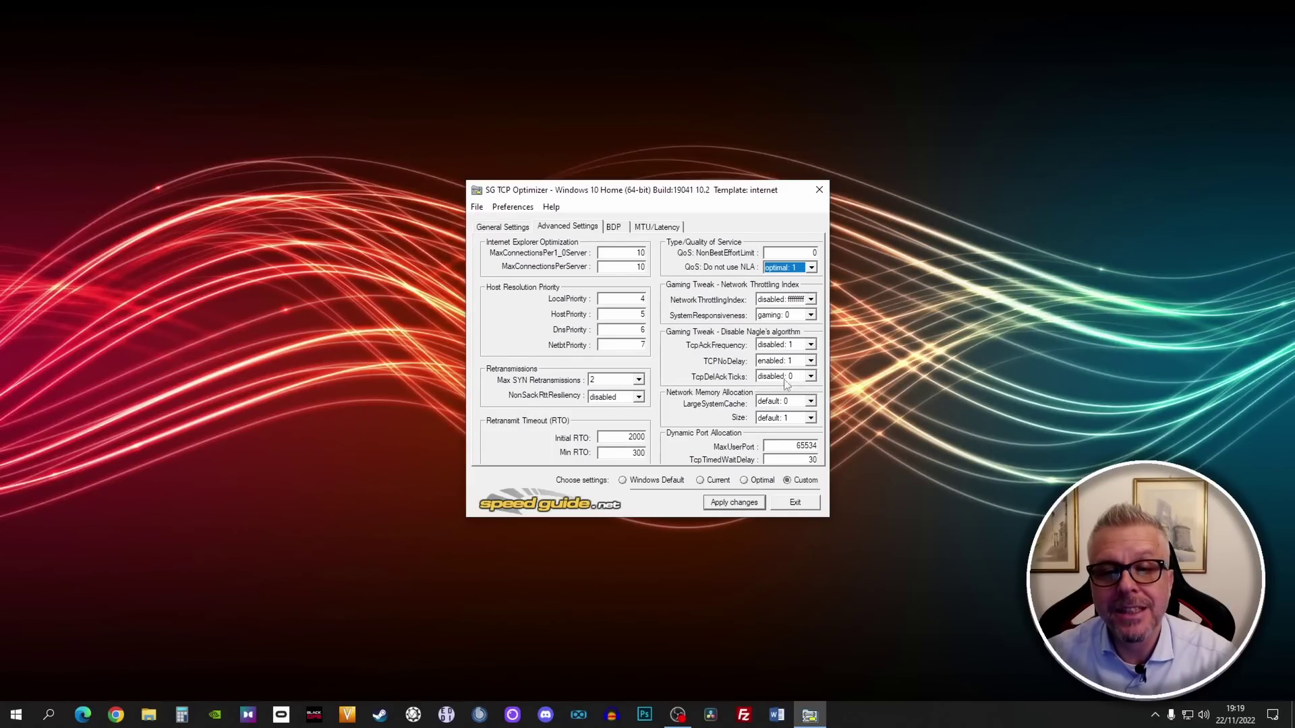
mouse_move(814, 384)
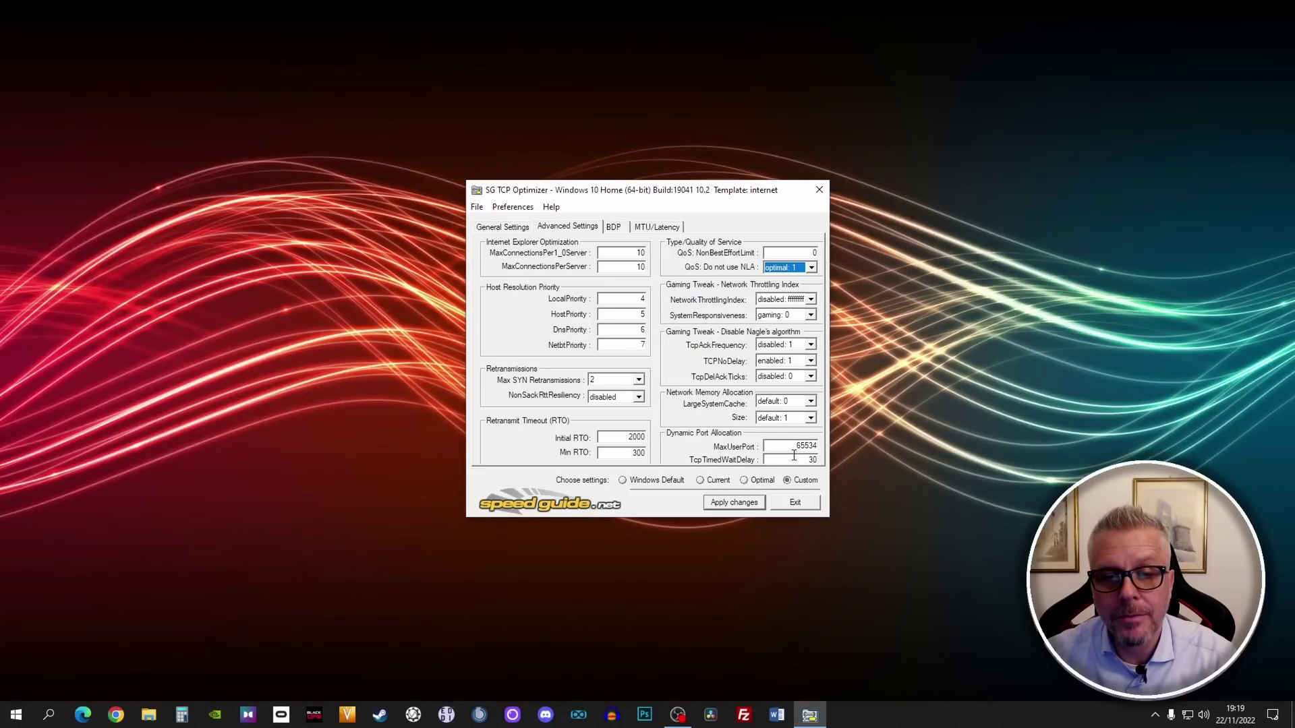
mouse_move(798, 444)
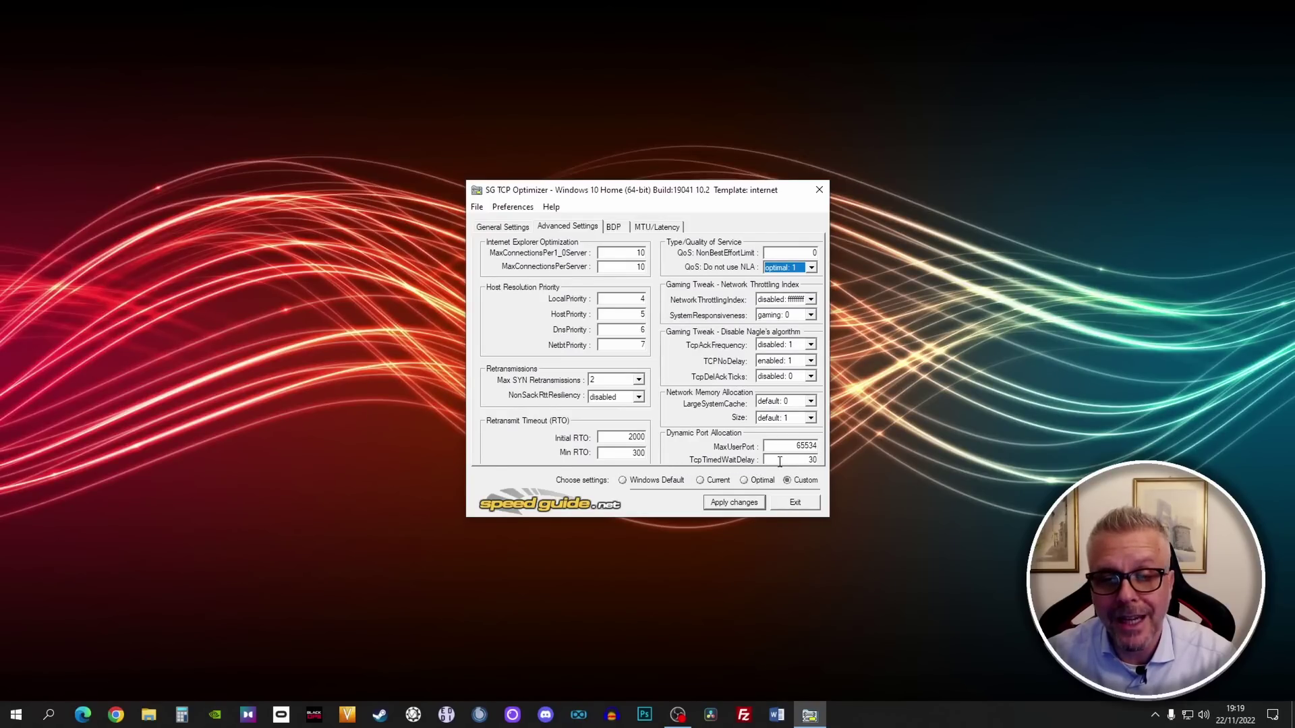
left_click_drag(800, 462, 827, 462)
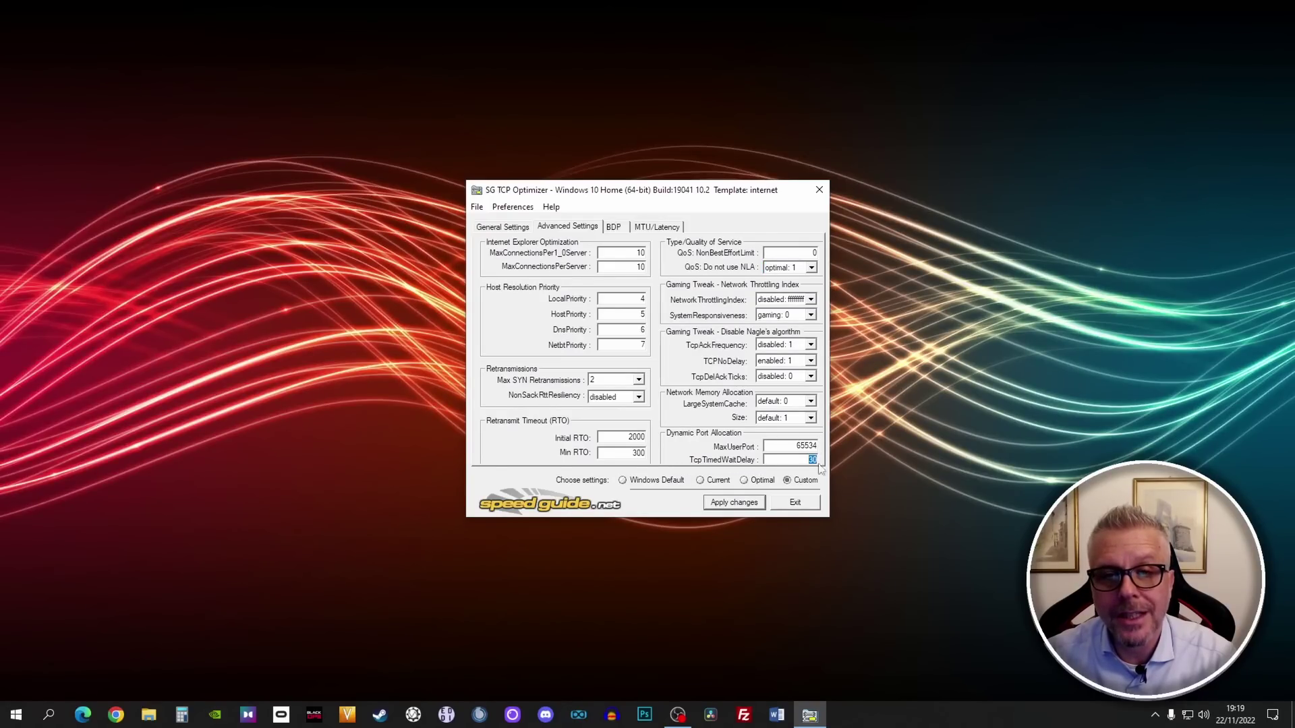
Apply the advanced settings changes without a backup or log and decline the immediate reboot
left_click(737, 504)
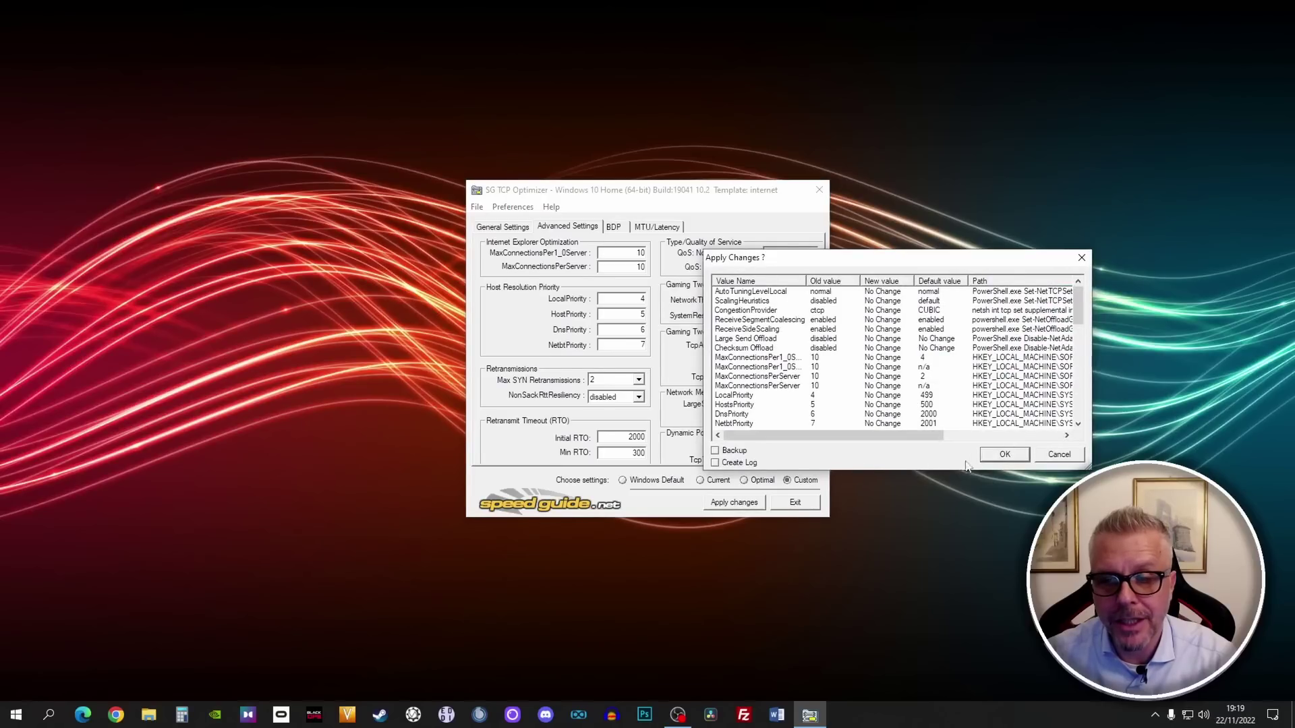
left_click(1011, 461)
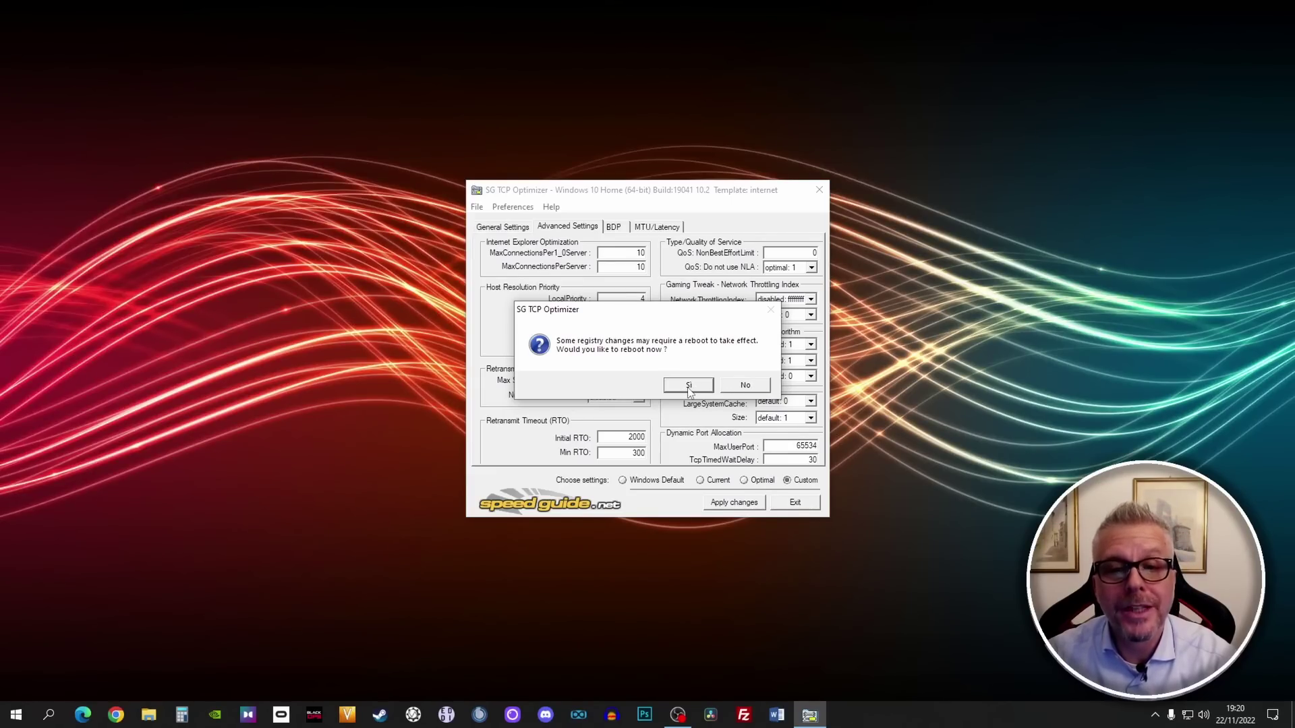
left_click(749, 390)
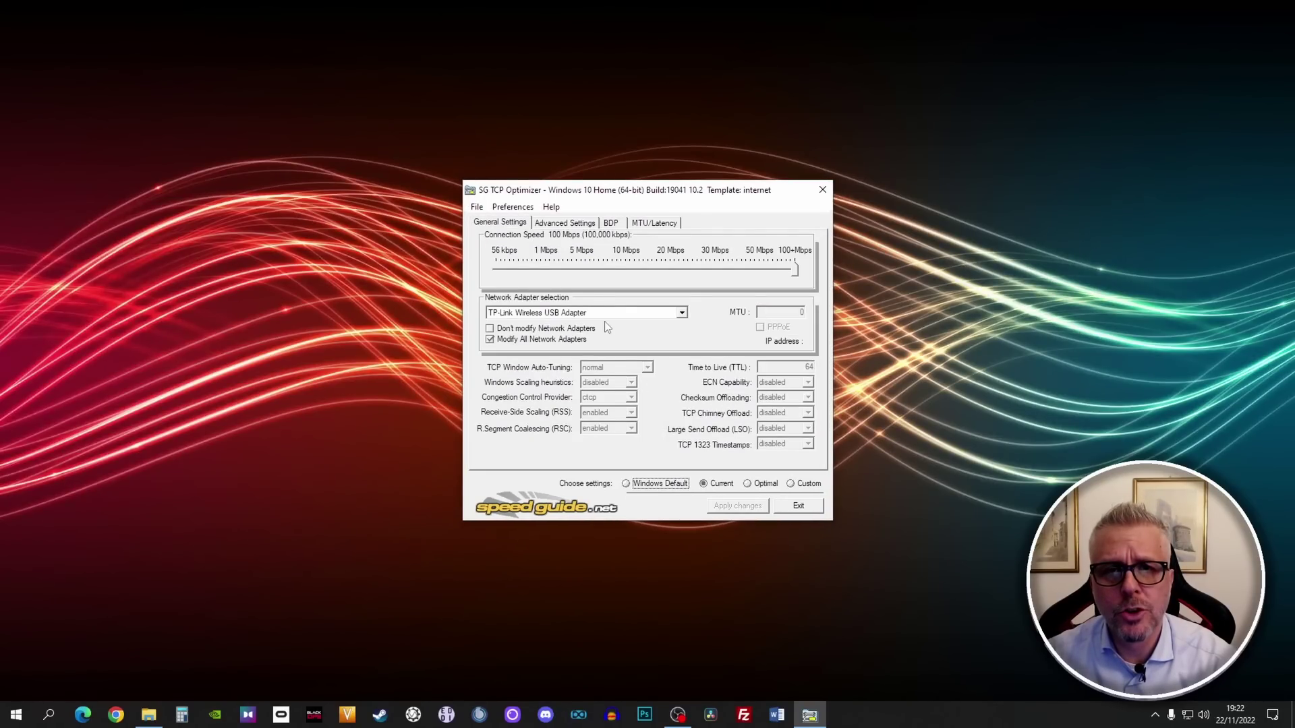
Choose the Windows Default settings preset in TCP Optimizer
left_click(626, 485)
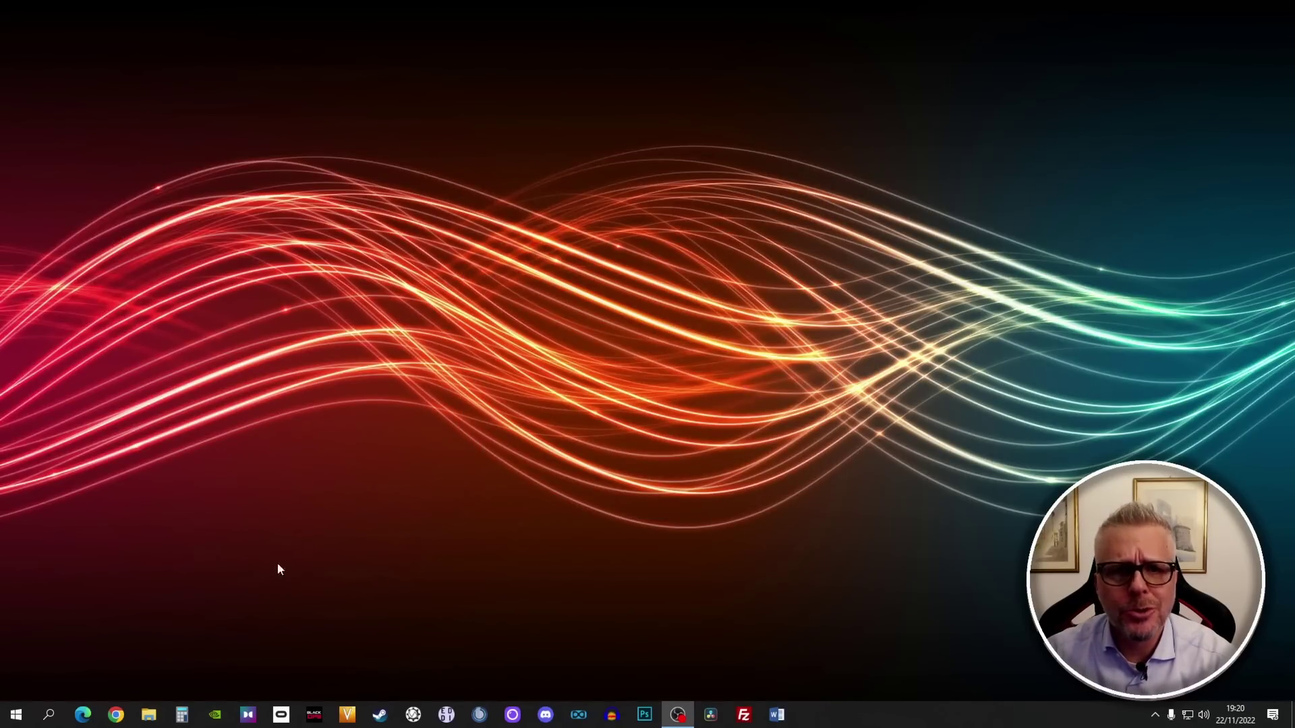
Switch to Chrome, search for test adsl ookla and open the Speedtest di Ookla website
left_click(116, 717)
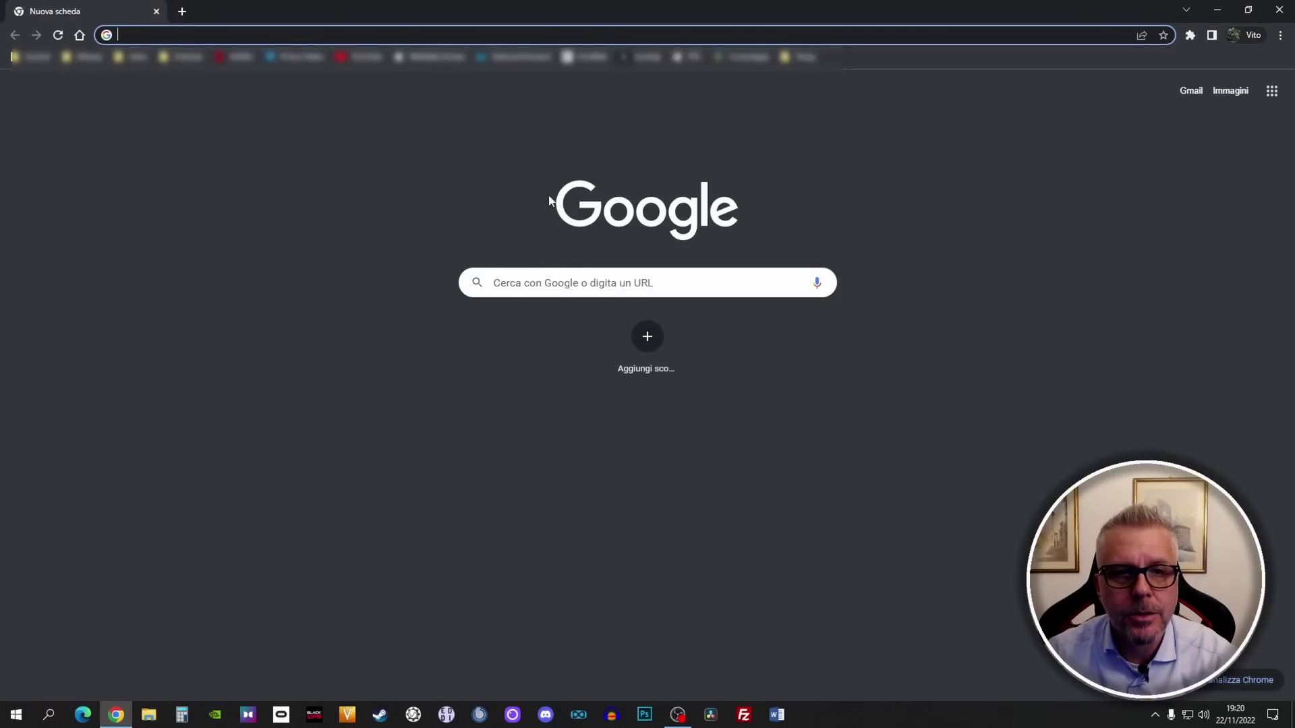
left_click(435, 35)
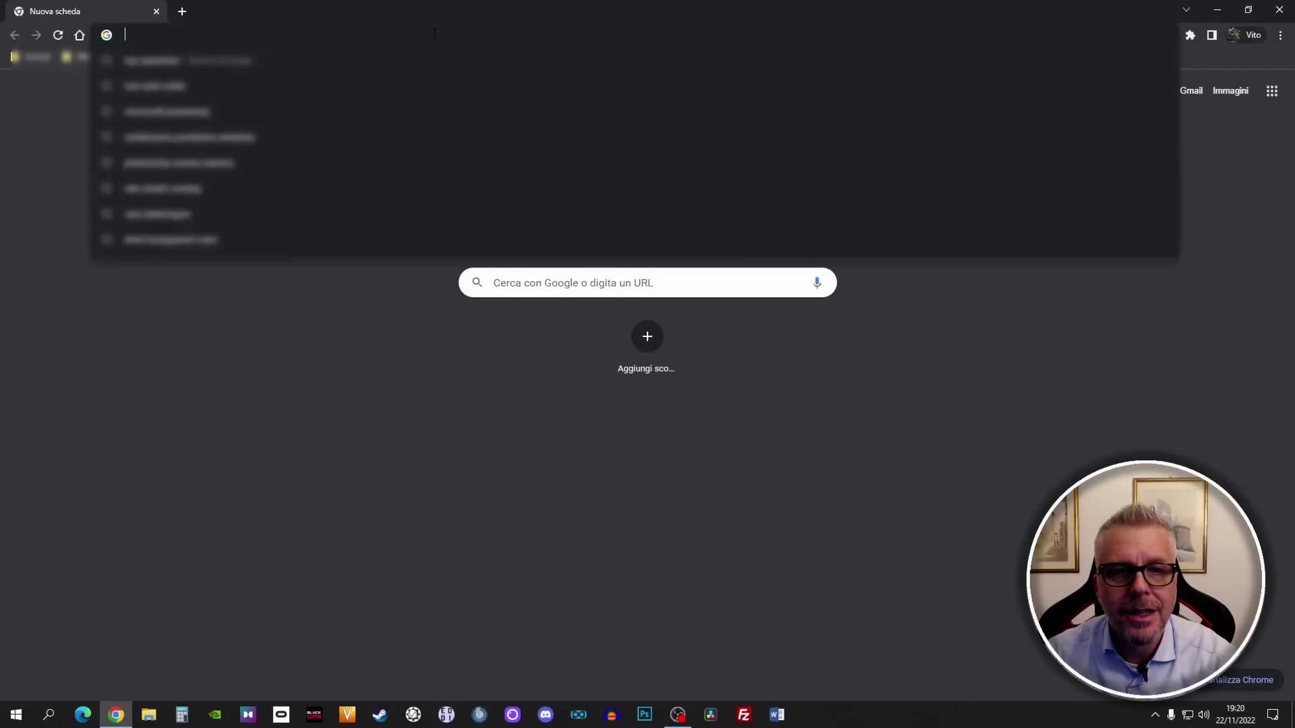
left_click(155, 86)
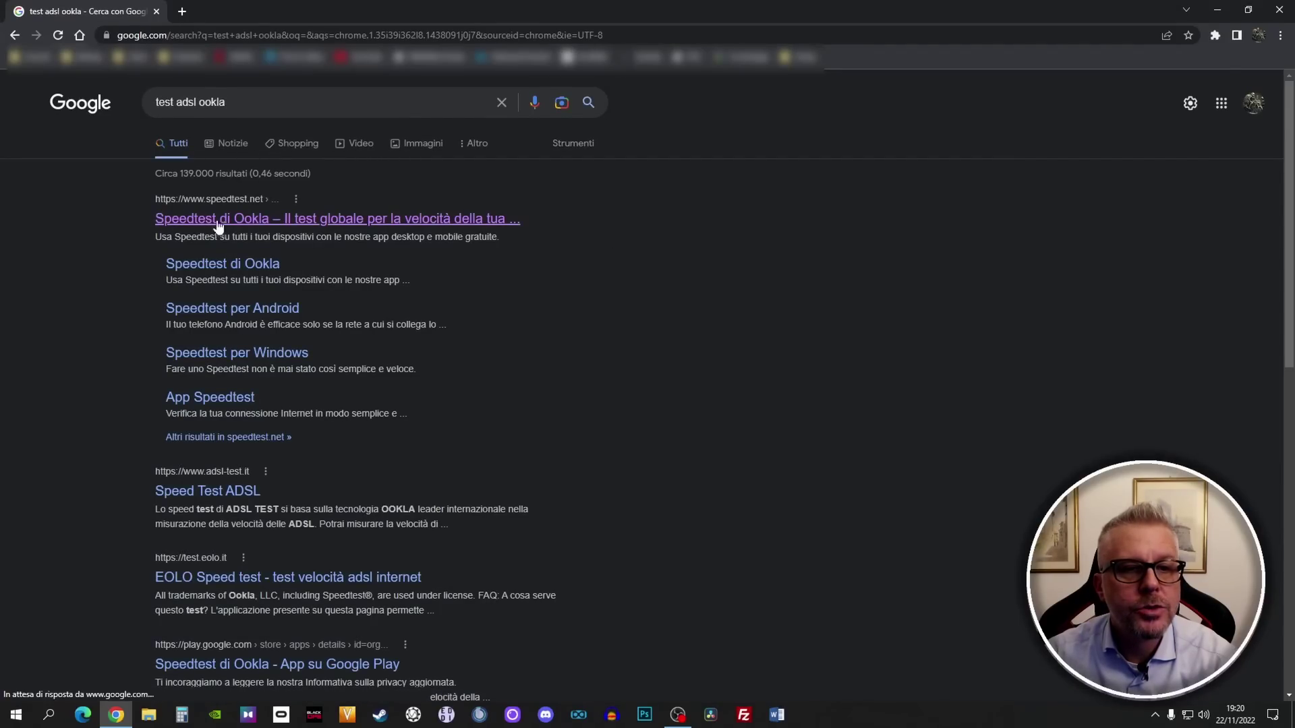
left_click(292, 219)
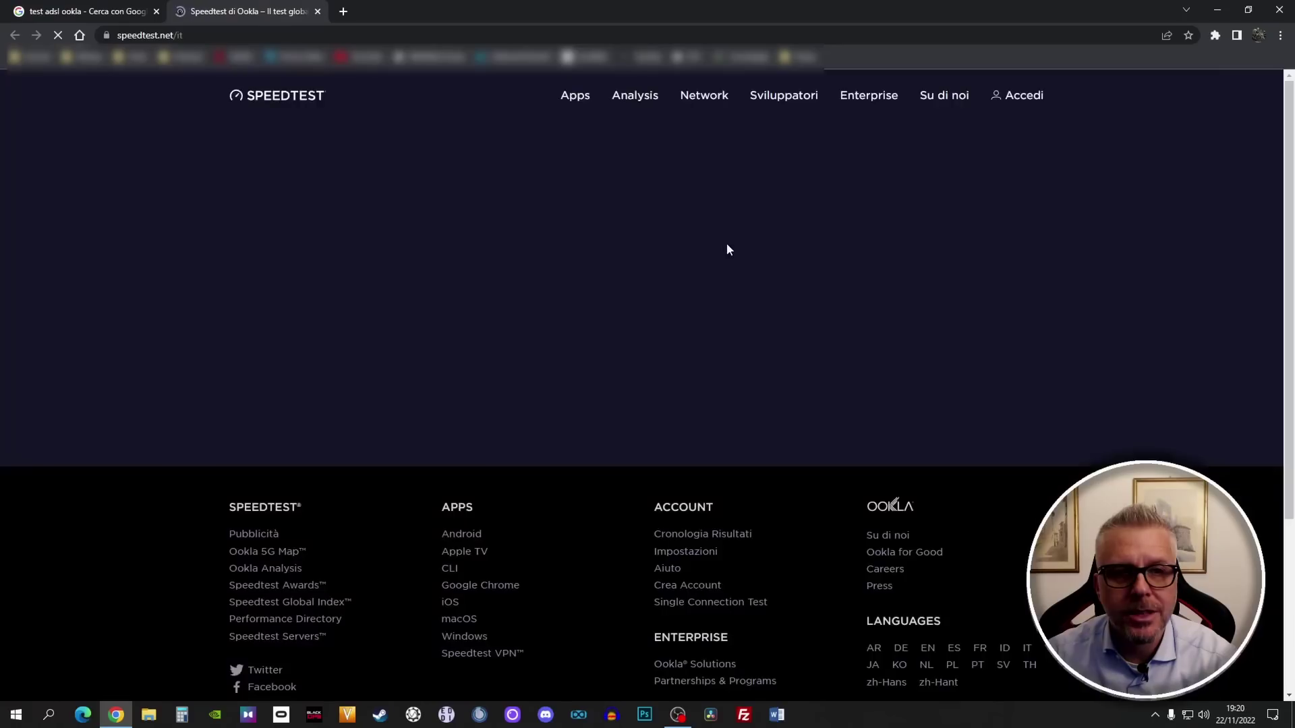
Close the search results page and start the Ookla connection speed test
left_click(156, 11)
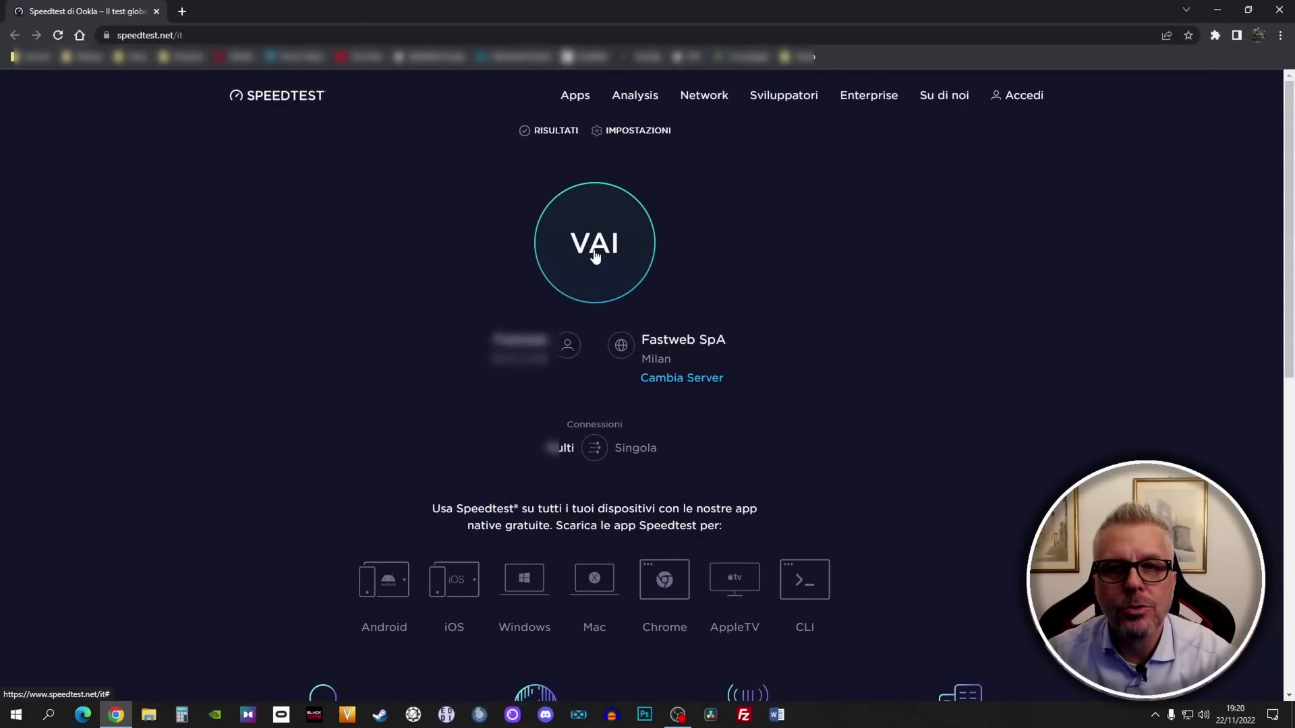
left_click(595, 249)
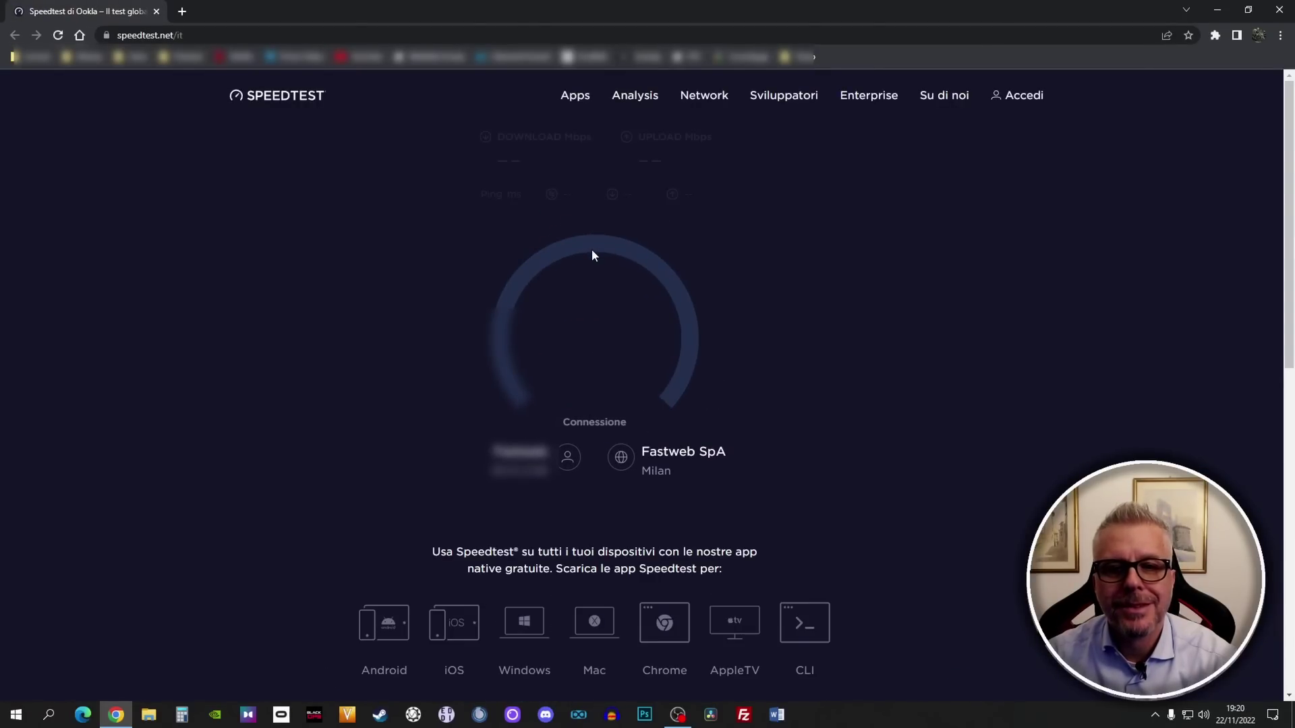